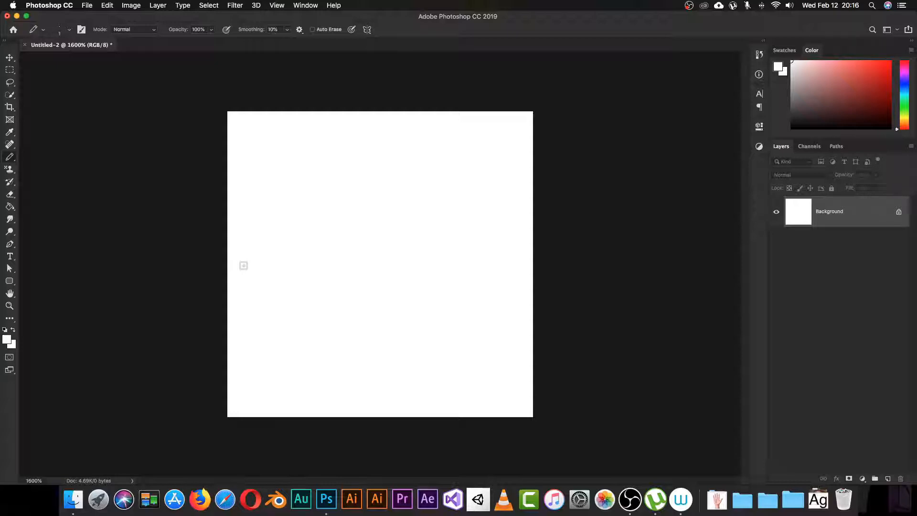
Step: Open the New Document dialog, preset to 40 × 40 pixels at 72 ppi RGB
key(super+n)
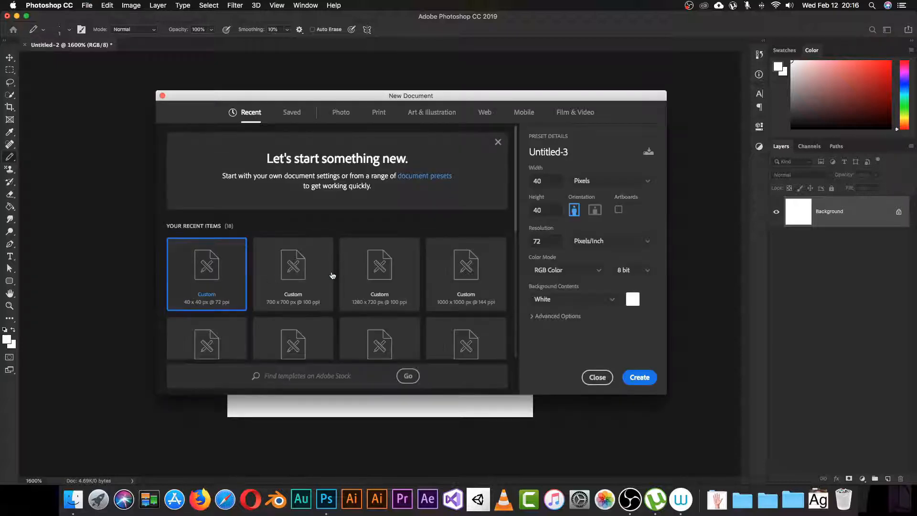
Step: Create the 40 × 40 pixel white document, then close Untitled-2 without saving
click(550, 183)
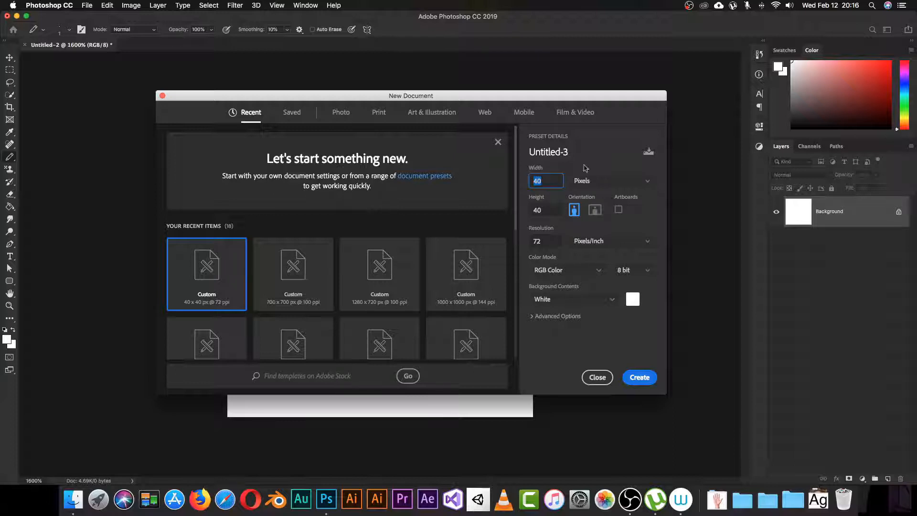
click(621, 180)
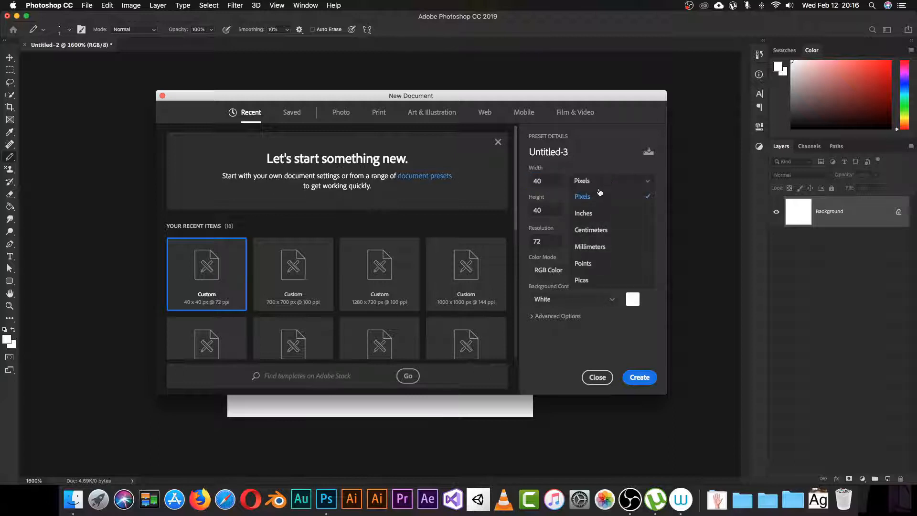
click(598, 195)
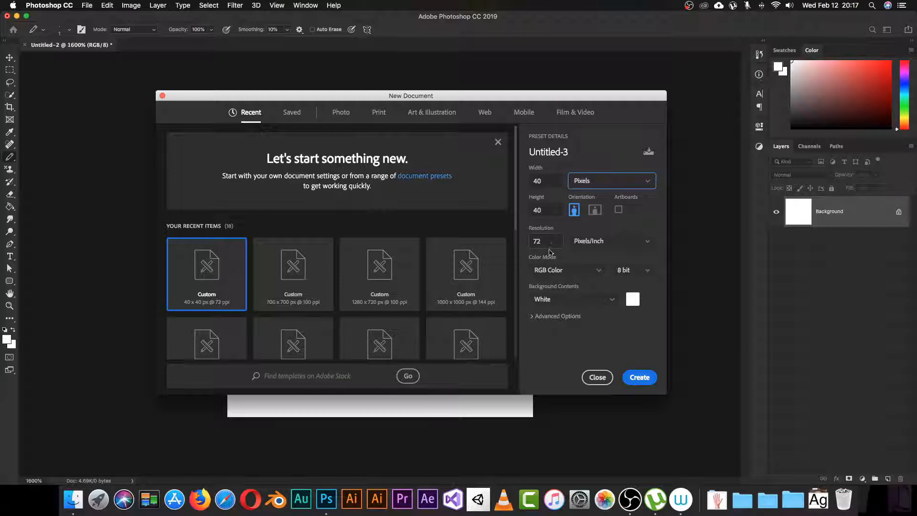
click(636, 377)
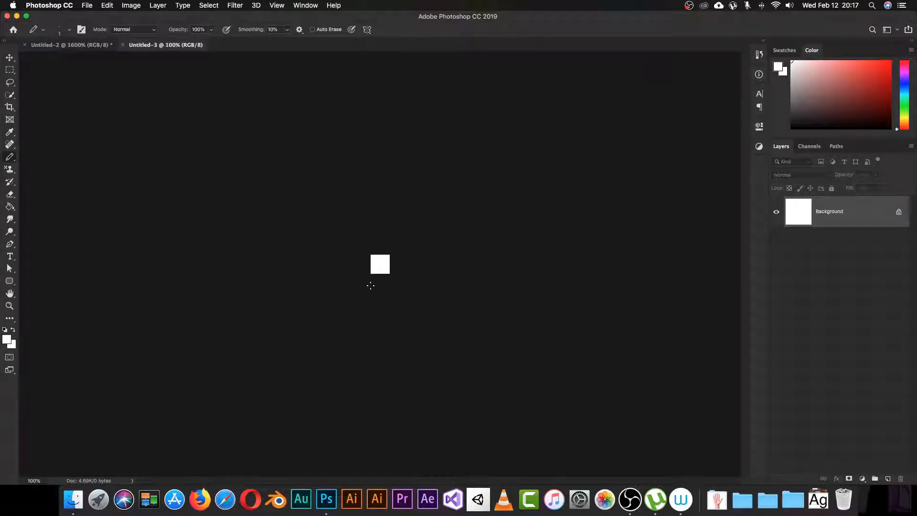
click(25, 44)
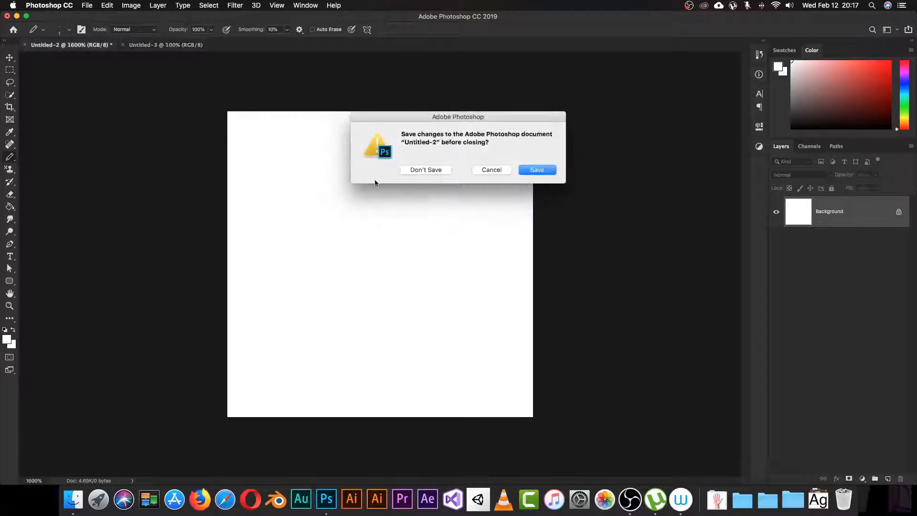
click(427, 171)
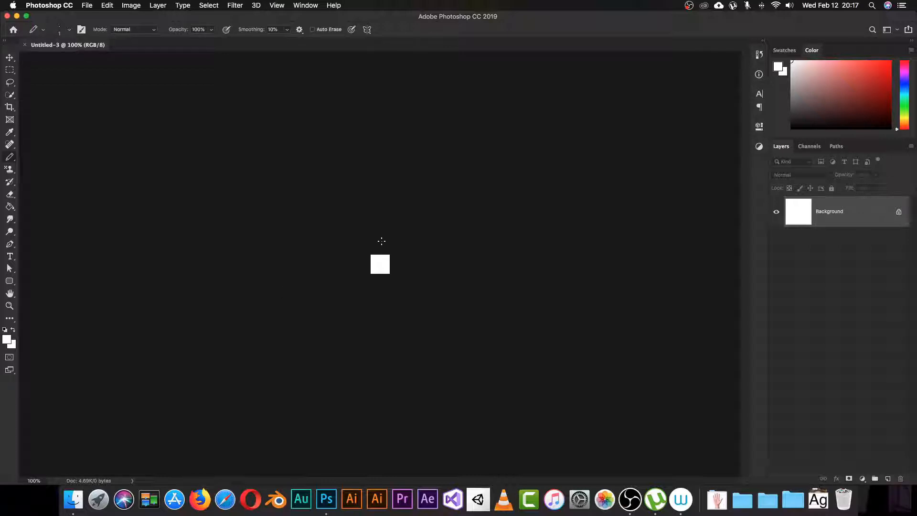
Step: Zoom the canvas to 1600% and set General Preferences' Image Interpolation to Nearest Neighbor
key(super+equal)
key(super+equal)
key(super+equal)
key(super+equal)
key(super+equal)
key(super+equal)
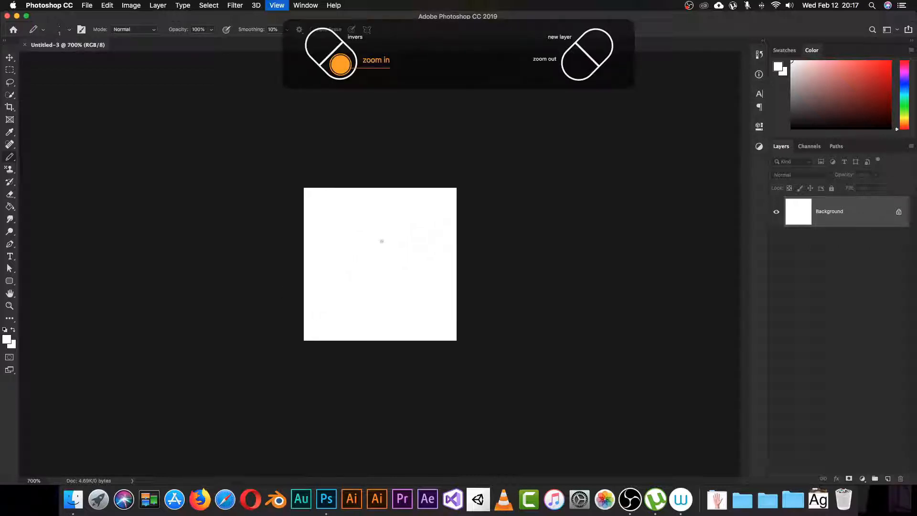
key(super+equal)
key(super+equal)
key(super+equal)
key(super+equal)
key(super+equal)
key(super+minus)
key(super+minus)
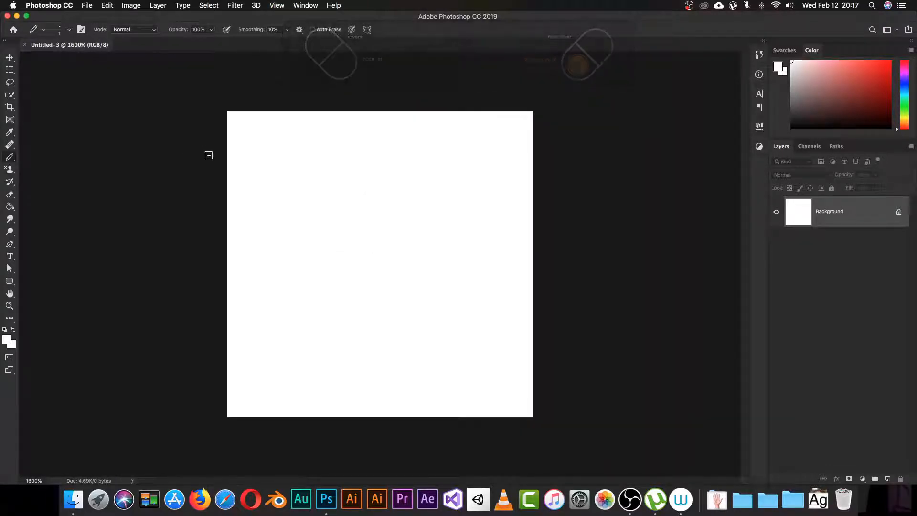
click(55, 5)
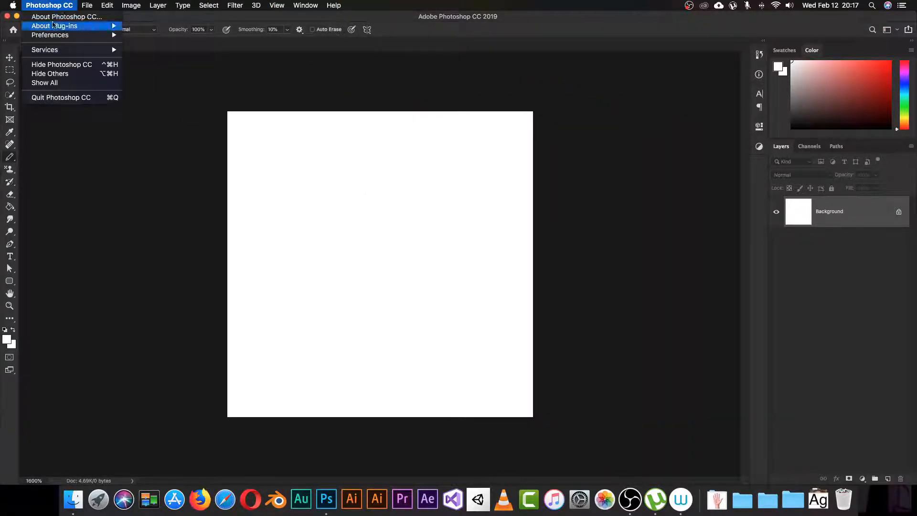
mouse_move(64, 38)
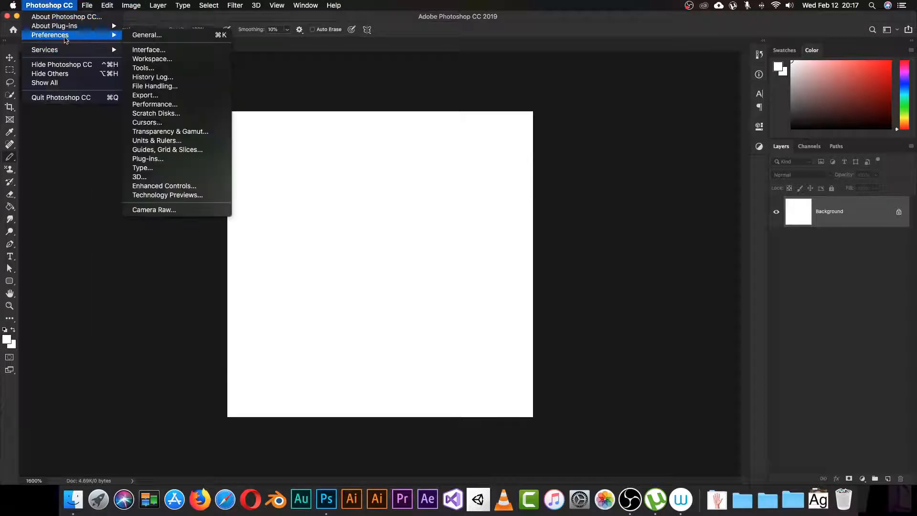
mouse_move(106, 9)
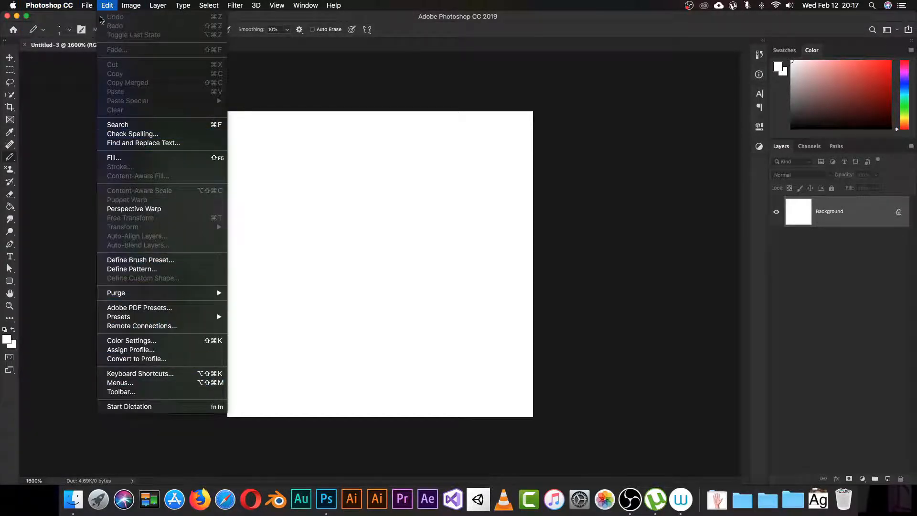
mouse_move(50, 5)
mouse_move(117, 35)
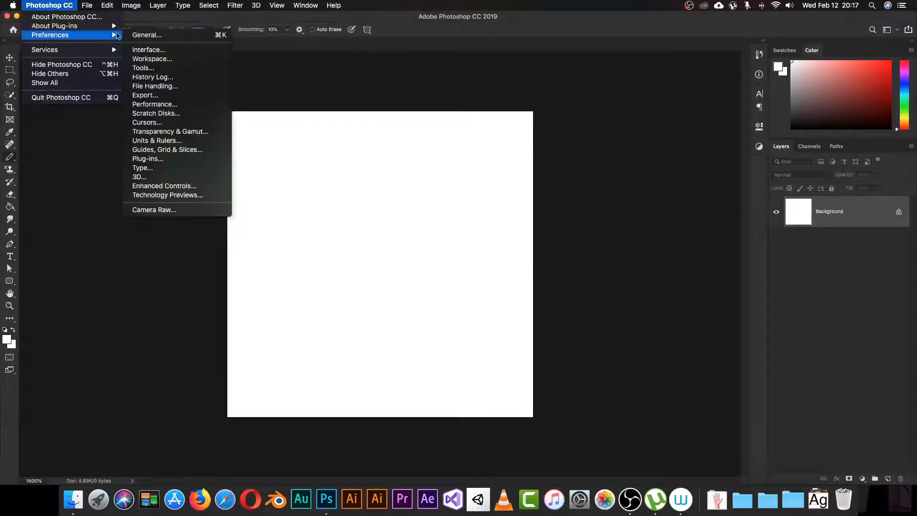
click(152, 36)
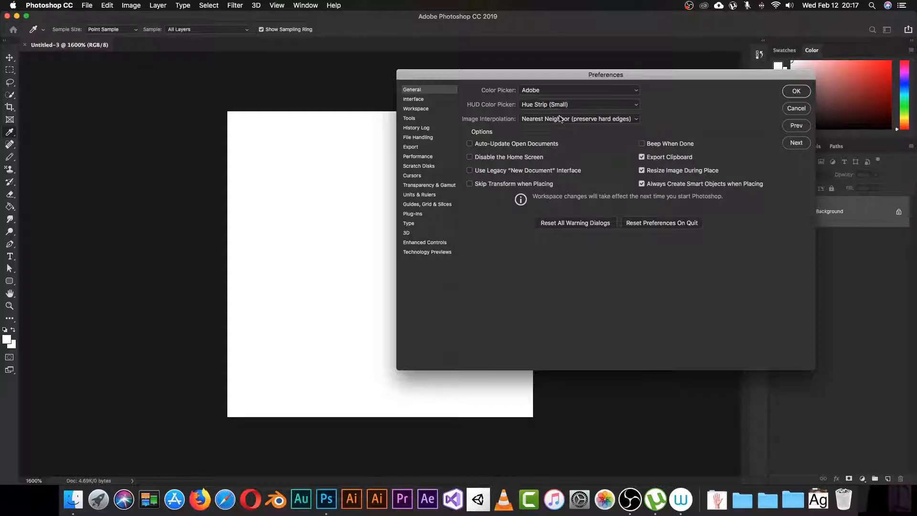
key(super+z)
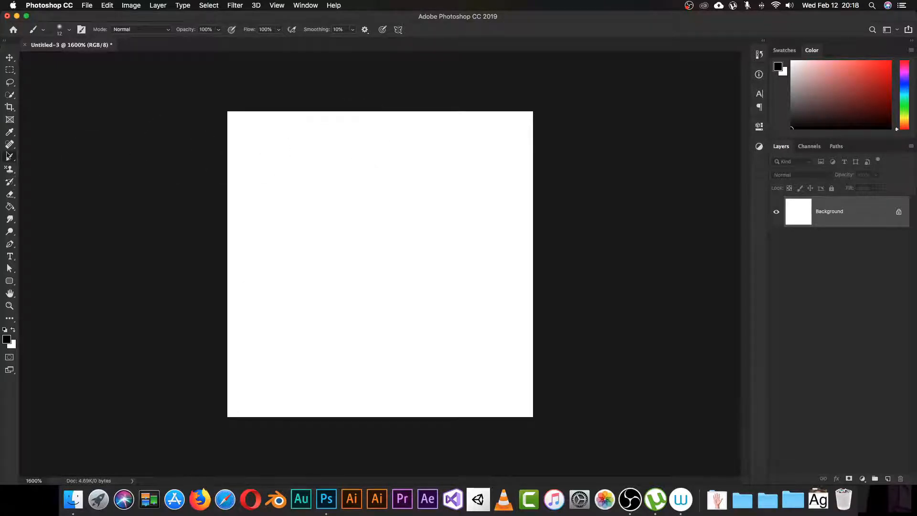
Step: Switch to the Pencil tool, zoom to 3200%, and draw then undo a test black loop
right_click(10, 157)
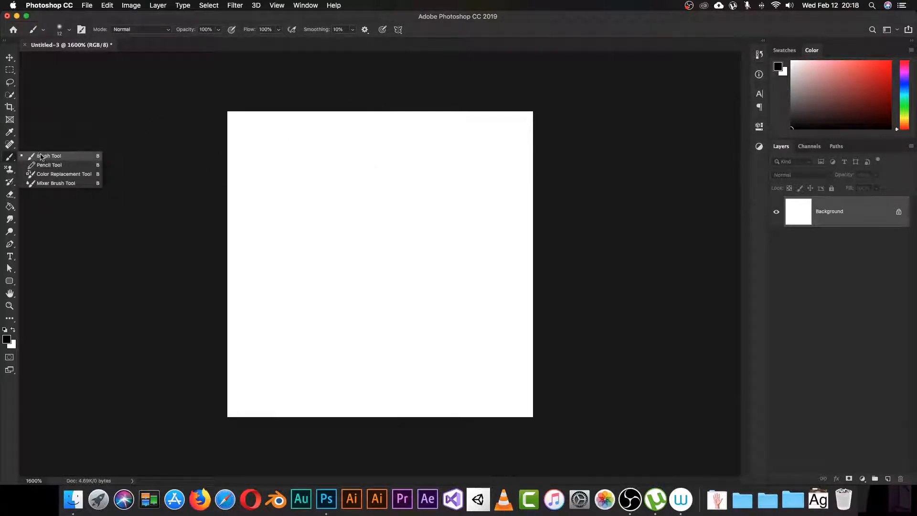
click(50, 166)
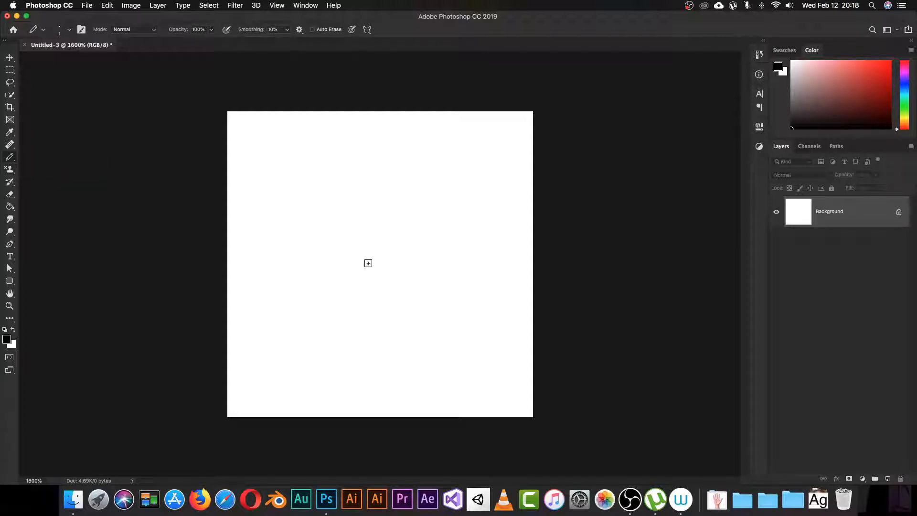
key(super+equal)
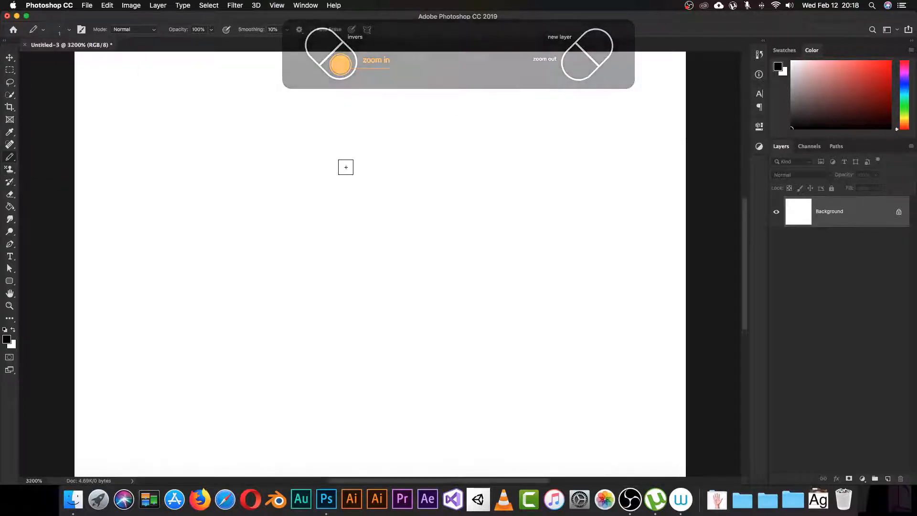
mouse_move(297, 181)
mouse_down()
mouse_move(447, 170)
mouse_move(328, 178)
mouse_move(446, 258)
mouse_up()
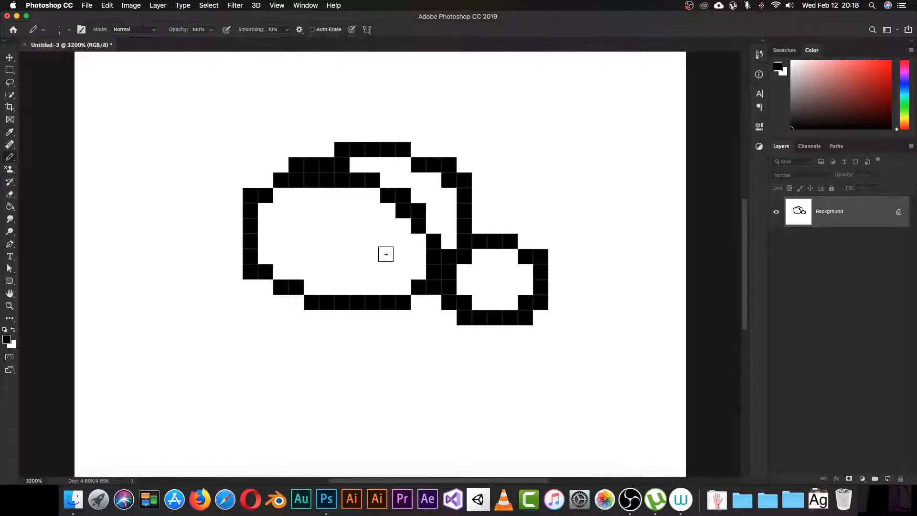
key(super+z)
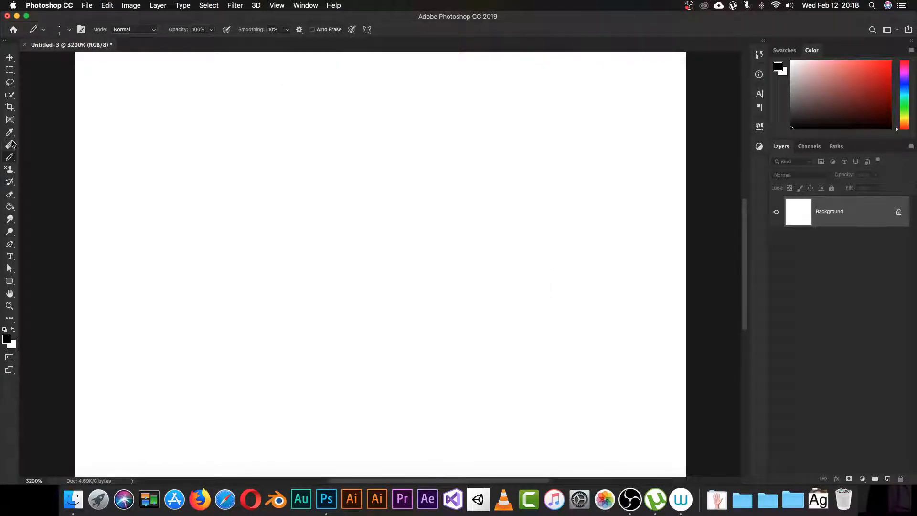
click(10, 131)
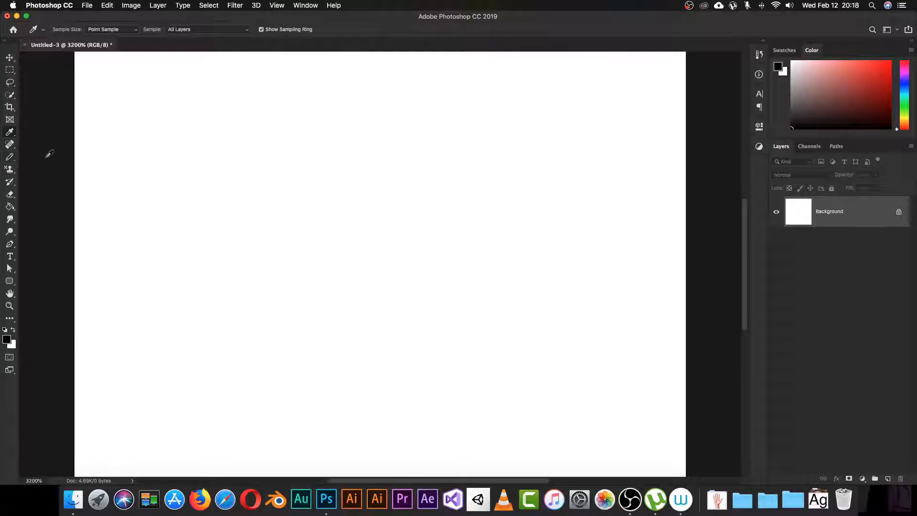
Step: Compare with a soft Brush blob, then undo it
click(11, 157)
click(47, 156)
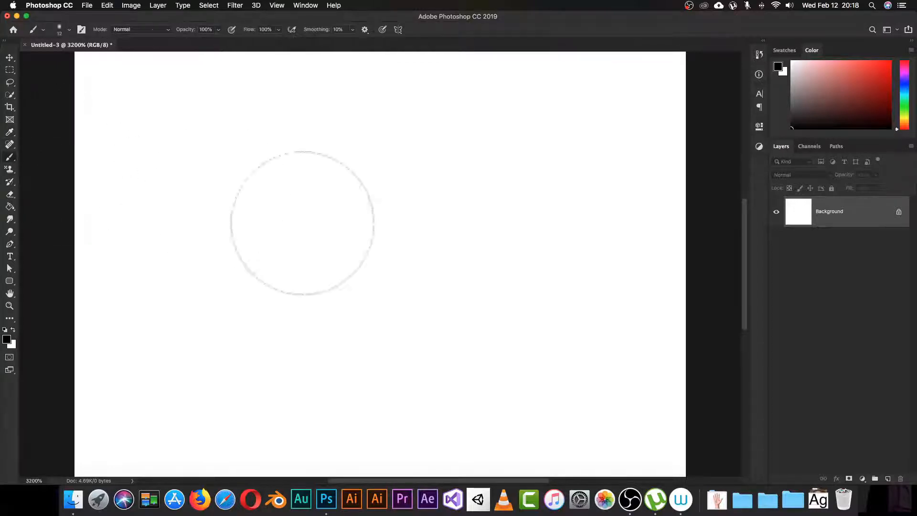
mouse_move(301, 221)
mouse_down()
mouse_move(313, 237)
mouse_move(408, 253)
mouse_move(396, 287)
mouse_up()
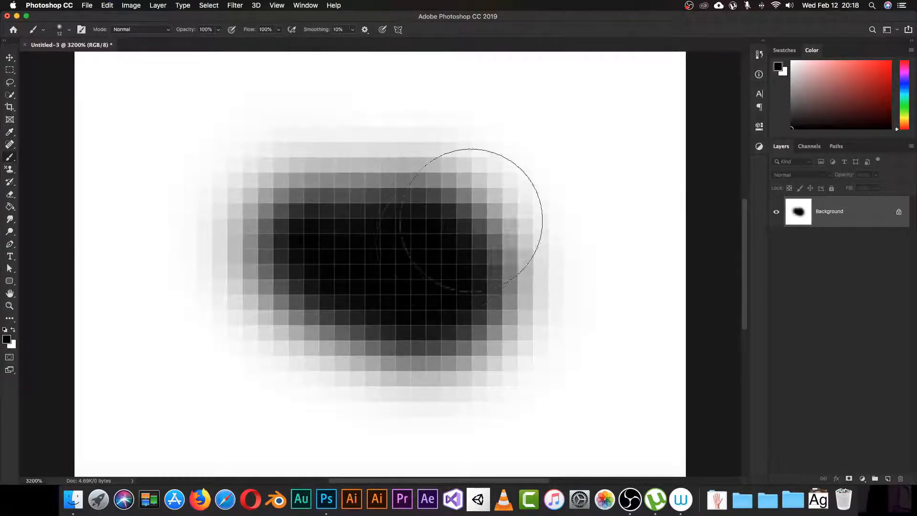
key(super+z)
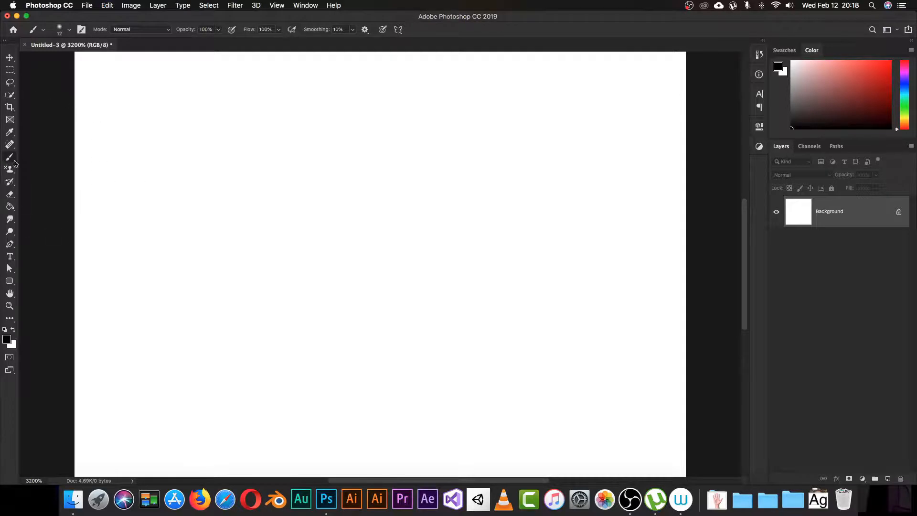
Step: Test Pencil strokes in black and light green, then reset colours to black and white
click(10, 157)
click(38, 168)
mouse_move(322, 221)
mouse_down()
mouse_move(428, 316)
mouse_move(481, 394)
mouse_move(255, 302)
mouse_move(399, 187)
mouse_move(535, 287)
mouse_move(408, 274)
mouse_move(397, 294)
mouse_up()
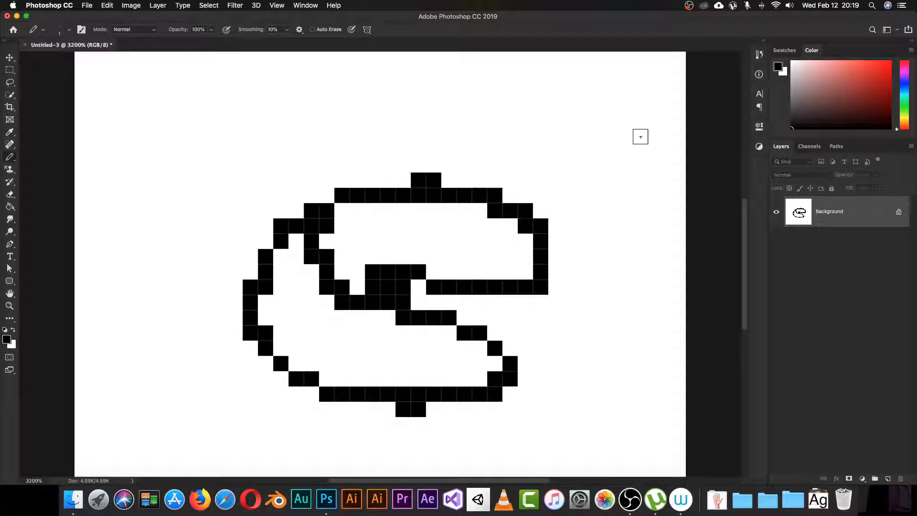
click(906, 102)
click(850, 64)
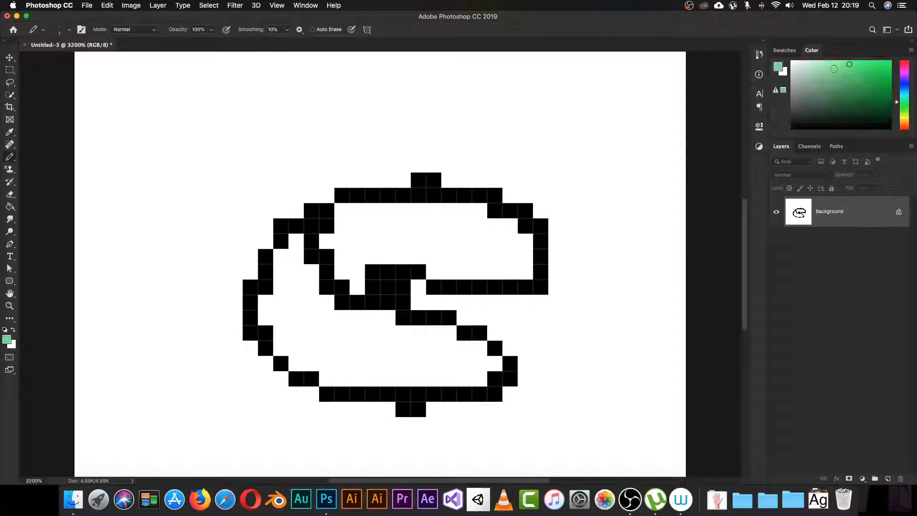
drag(359, 221, 340, 247)
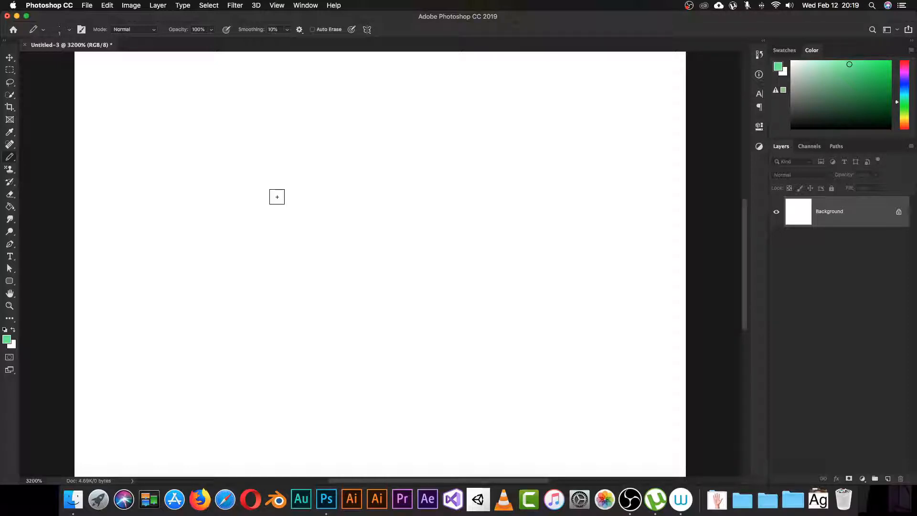
key(d)
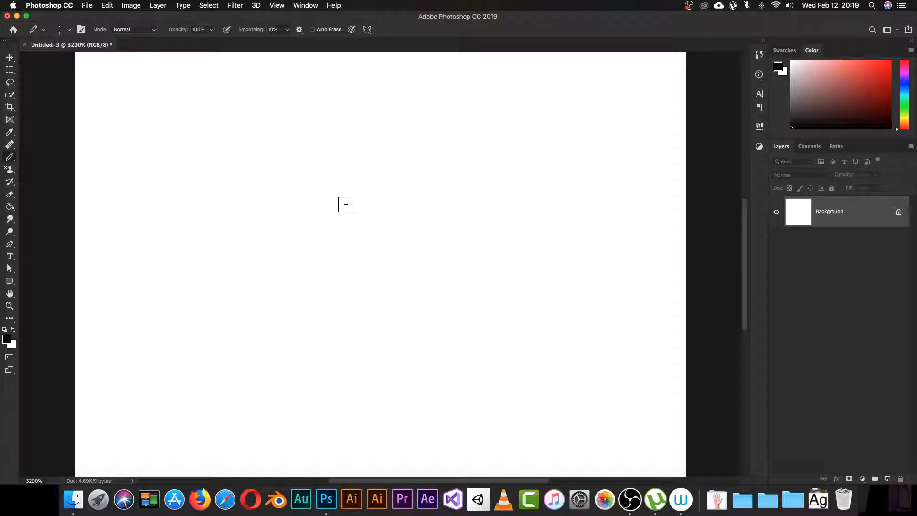
Step: Unlock the background into Layer 0, closing the layer style options unchanged
click(900, 212)
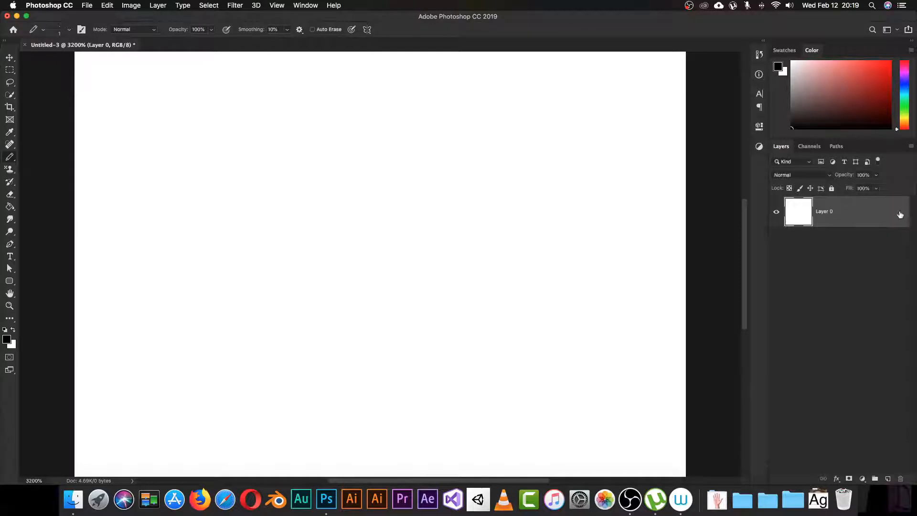
double_click(900, 214)
click(883, 127)
Step: Fill the whole canvas with a light grey using the Paint Bucket
drag(7, 212, 34, 214)
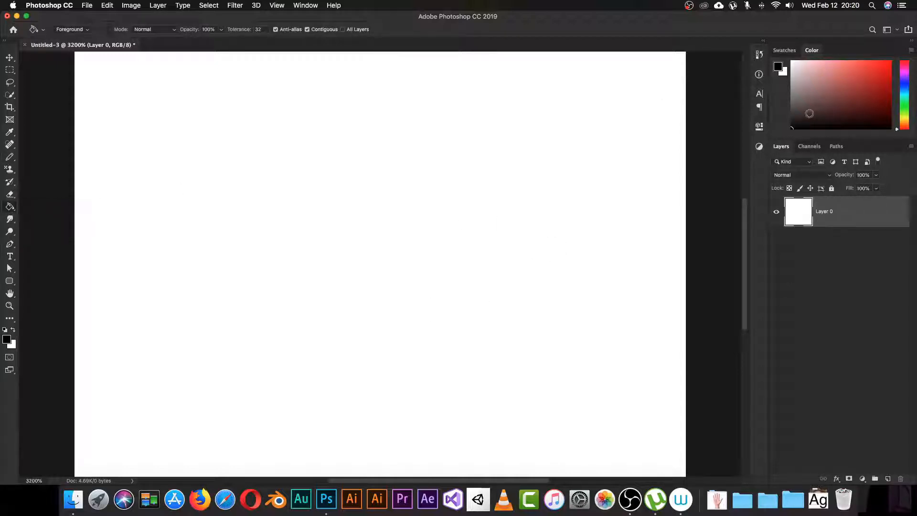
drag(793, 104, 793, 91)
click(792, 84)
click(318, 294)
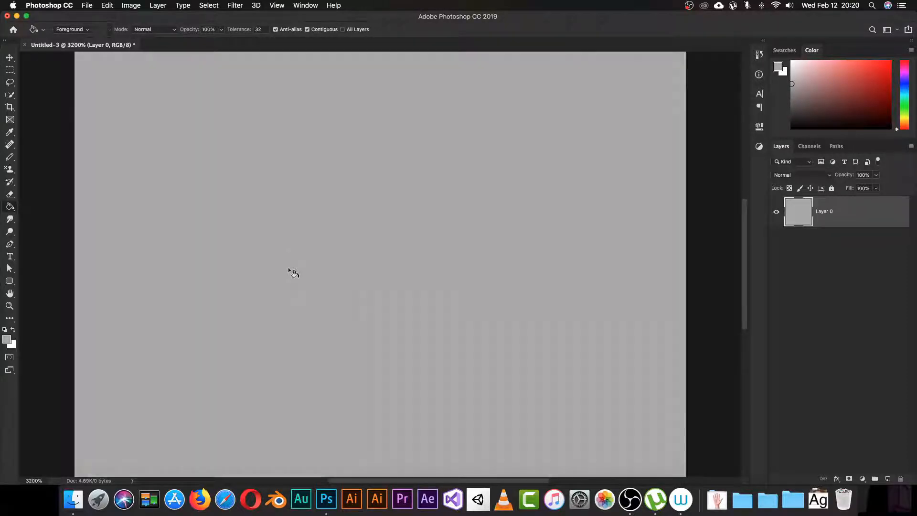
click(793, 75)
click(360, 268)
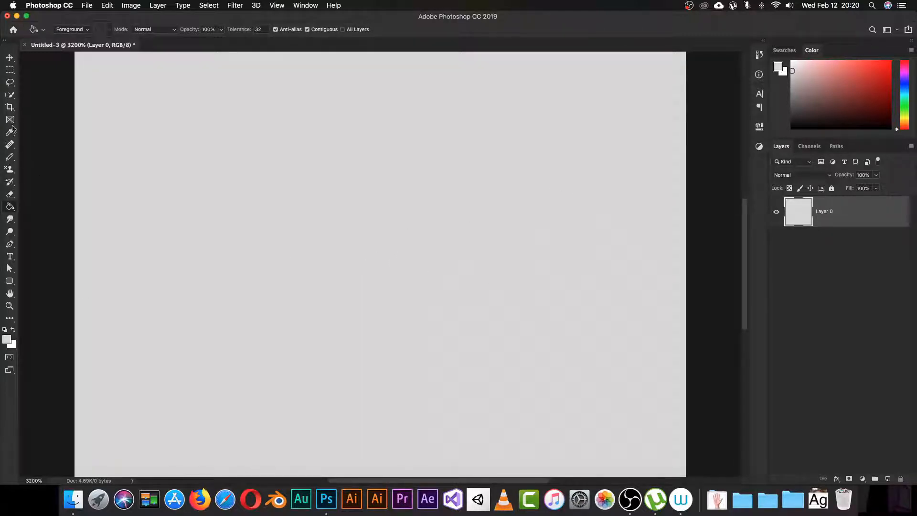
click(9, 158)
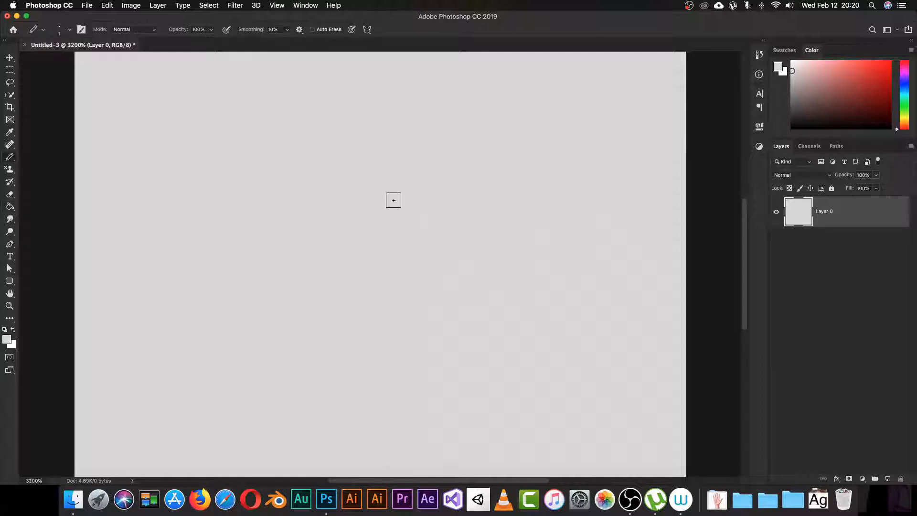
Step: Paint a top-left swatch column of black, white, red and lighter red pixels
key(d)
click(113, 58)
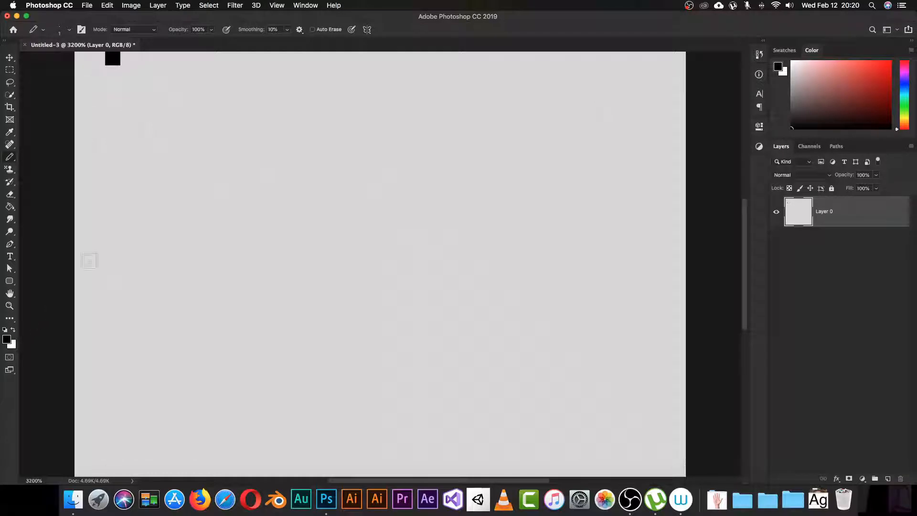
key(x)
click(113, 73)
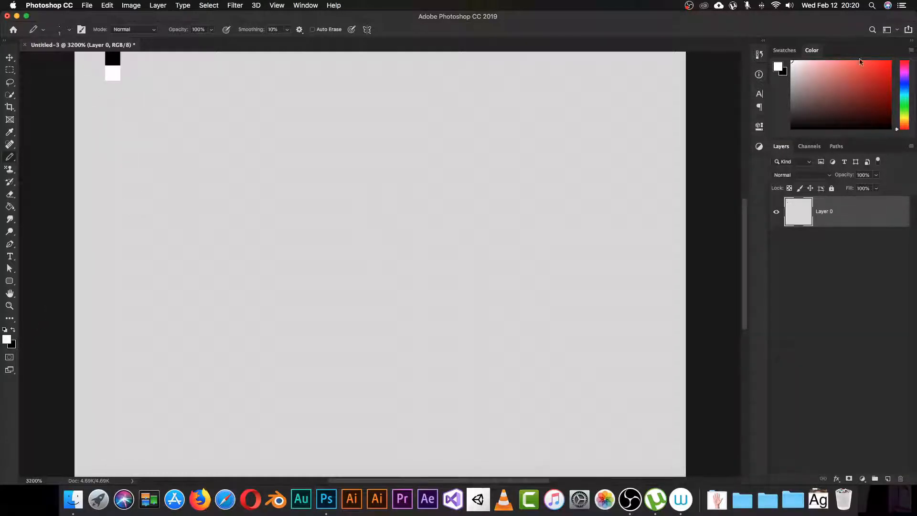
click(838, 64)
drag(845, 61, 865, 62)
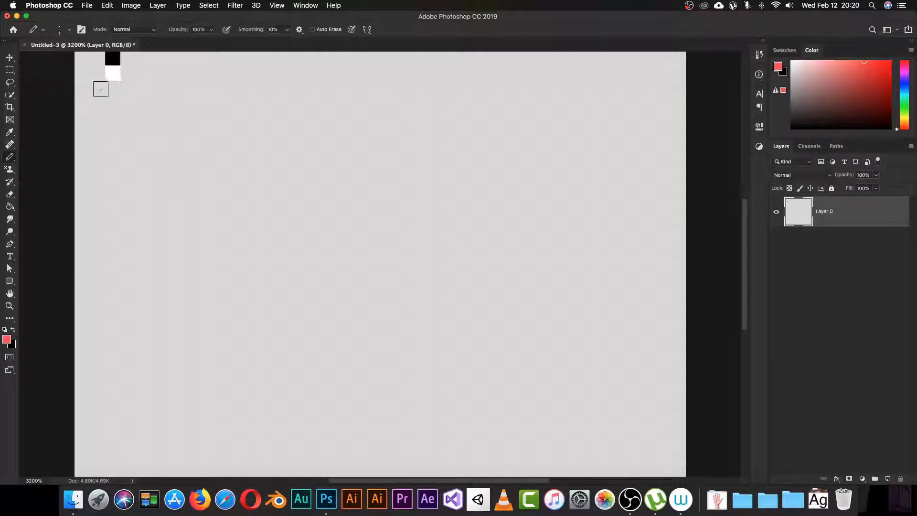
click(113, 88)
click(852, 62)
click(113, 104)
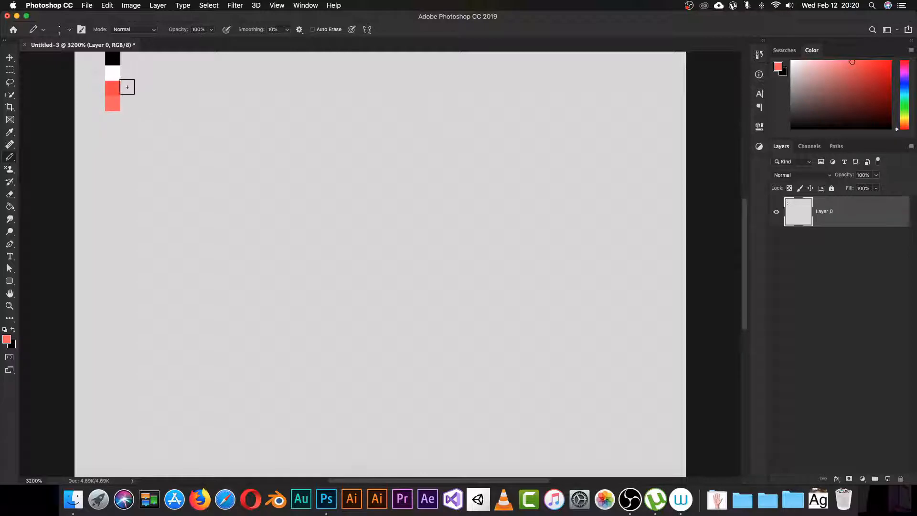
Step: Add a c5c3c3 grey swatch pixel below the reds, then sample black again
key(i)
click(134, 76)
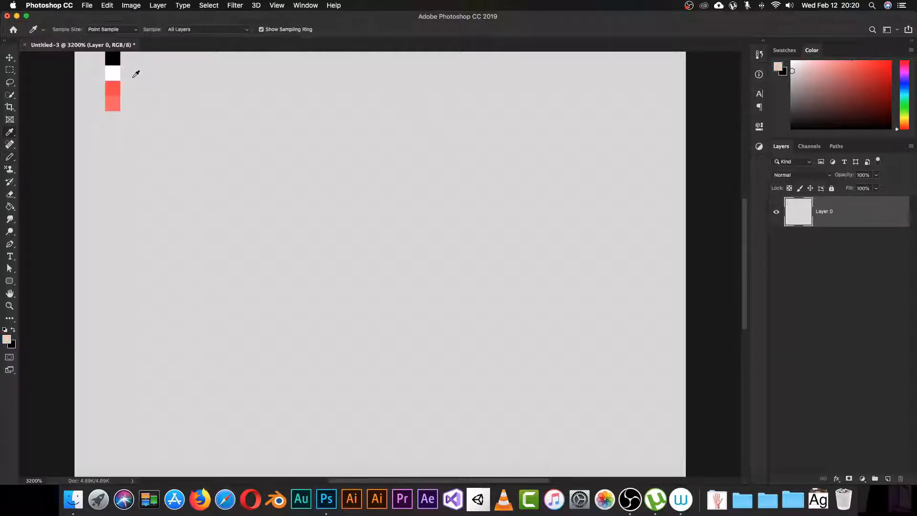
click(8, 340)
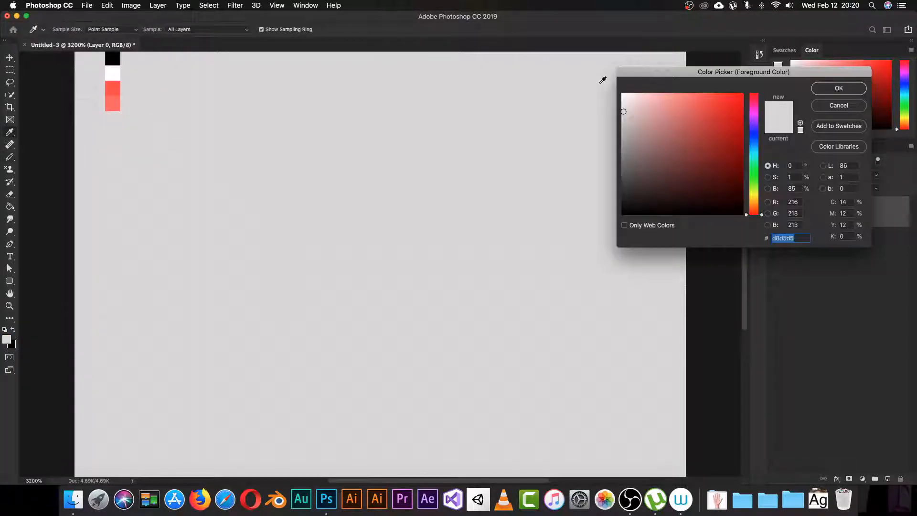
drag(623, 114, 624, 121)
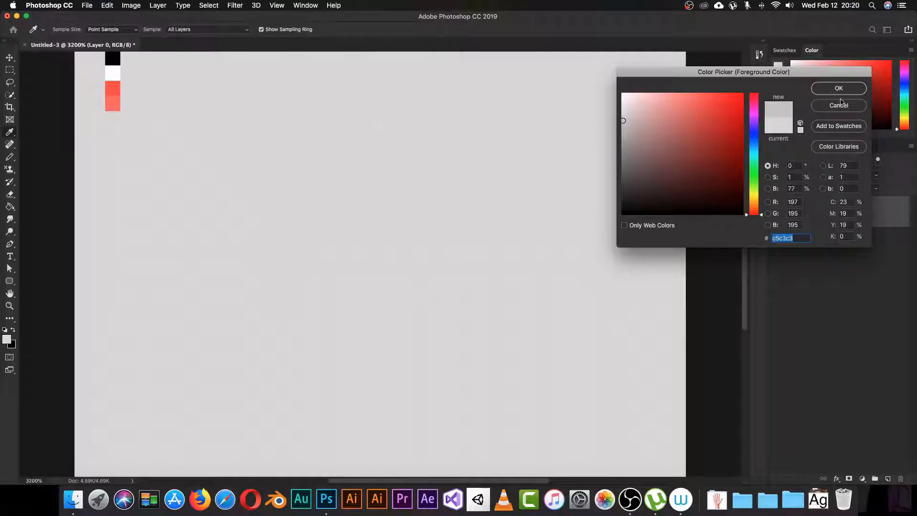
click(836, 89)
click(113, 120)
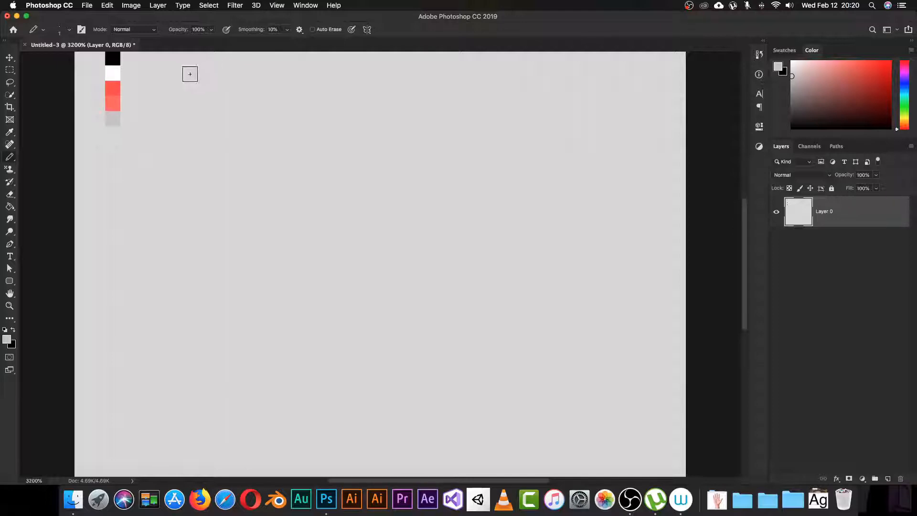
key(i)
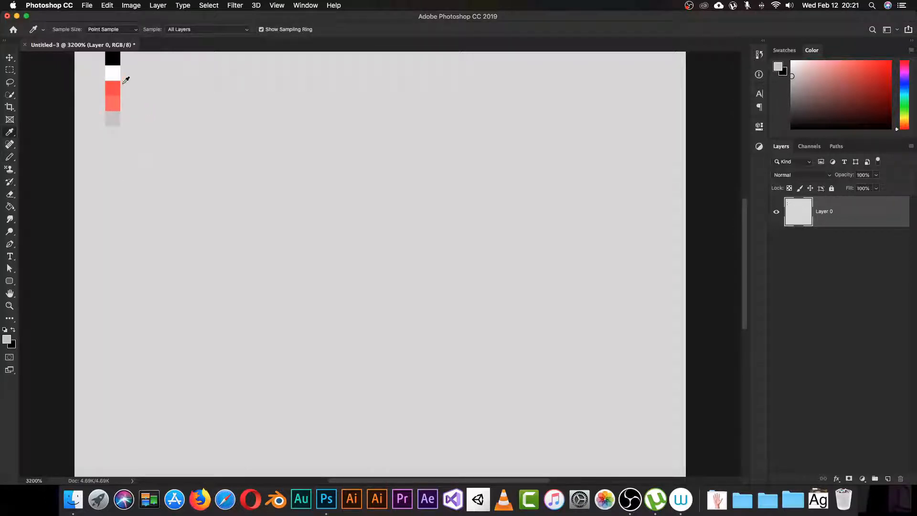
click(117, 54)
key(b)
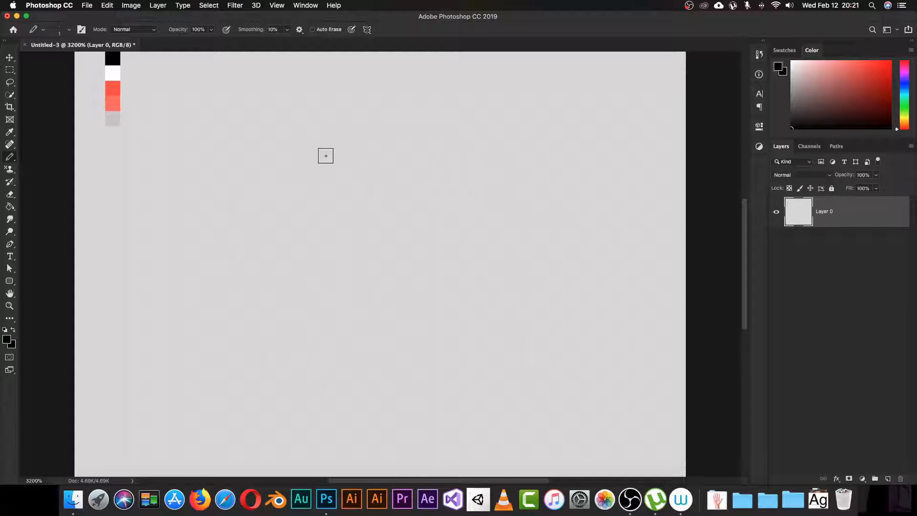
Step: Draw a rough top row and right-side outline, then undo it
drag(325, 149, 363, 150)
click(378, 152)
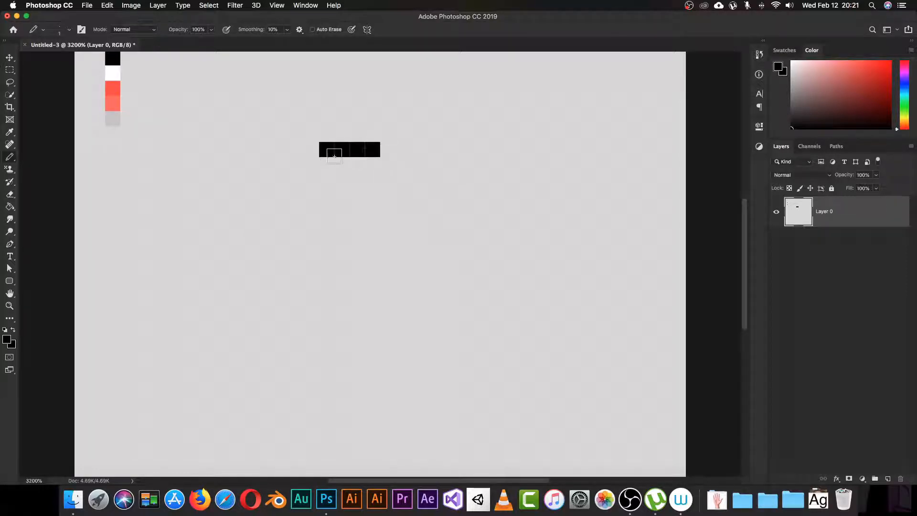
drag(350, 150, 406, 149)
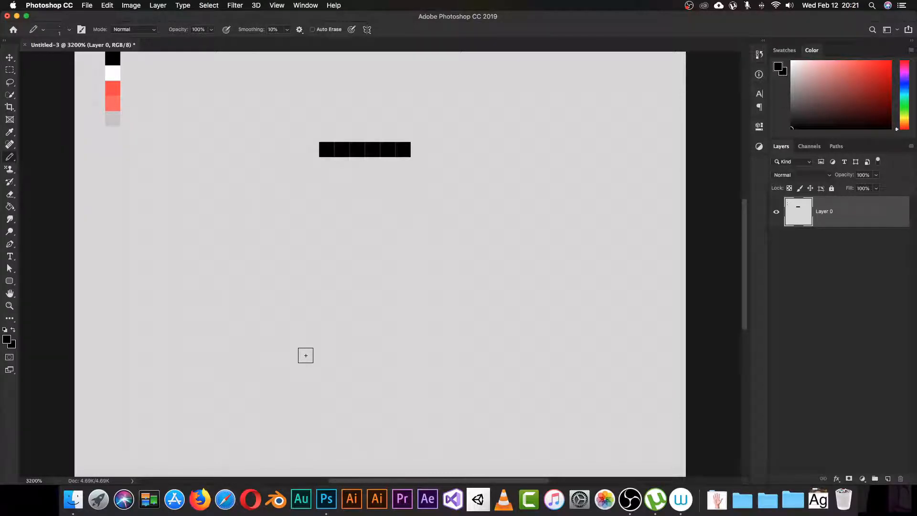
mouse_move(415, 149)
mouse_down()
mouse_move(461, 194)
mouse_move(479, 246)
mouse_move(441, 327)
mouse_move(373, 356)
mouse_move(271, 287)
mouse_move(268, 213)
mouse_move(329, 148)
mouse_up()
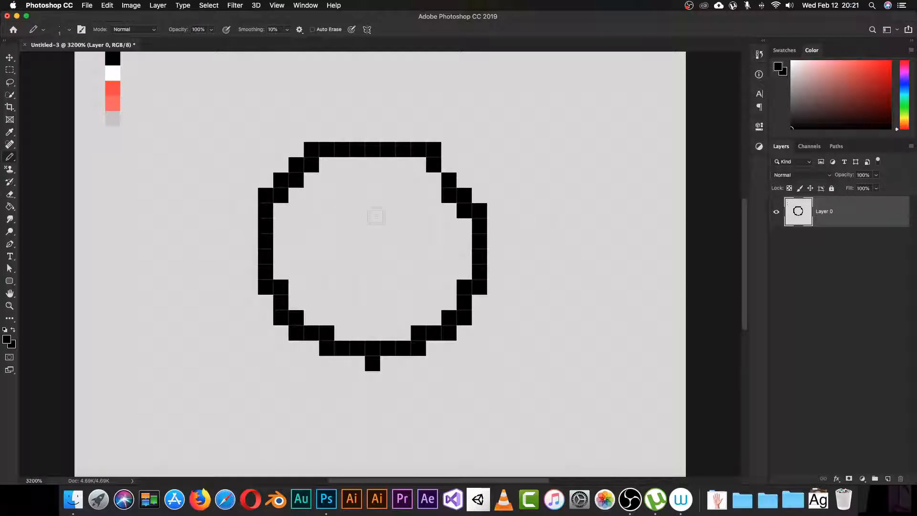
key(super+z)
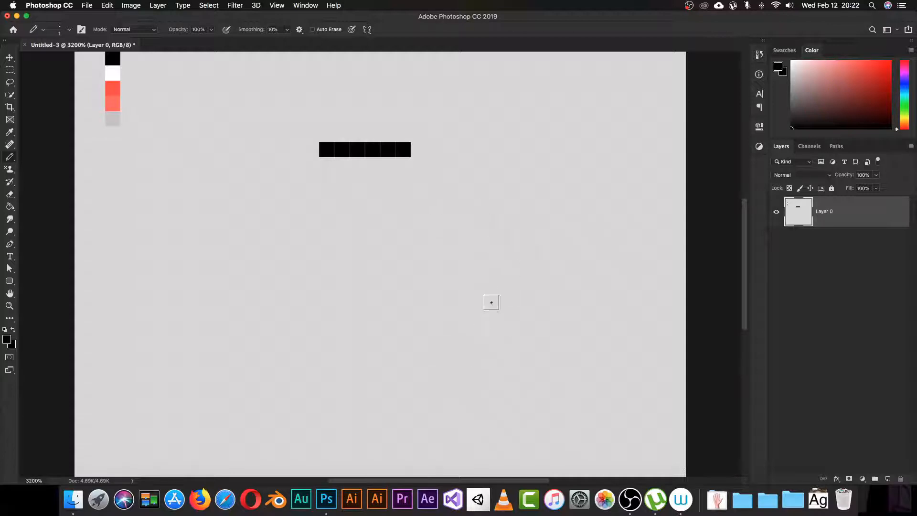
Step: Place black pixels stepping diagonally down-right from the top row, then down the vertical right edge
click(419, 164)
click(433, 164)
click(449, 180)
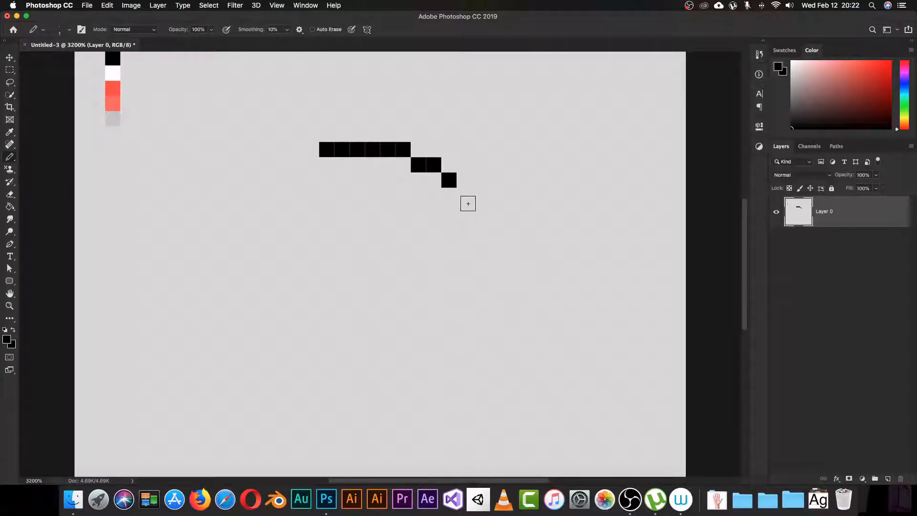
click(465, 195)
click(480, 211)
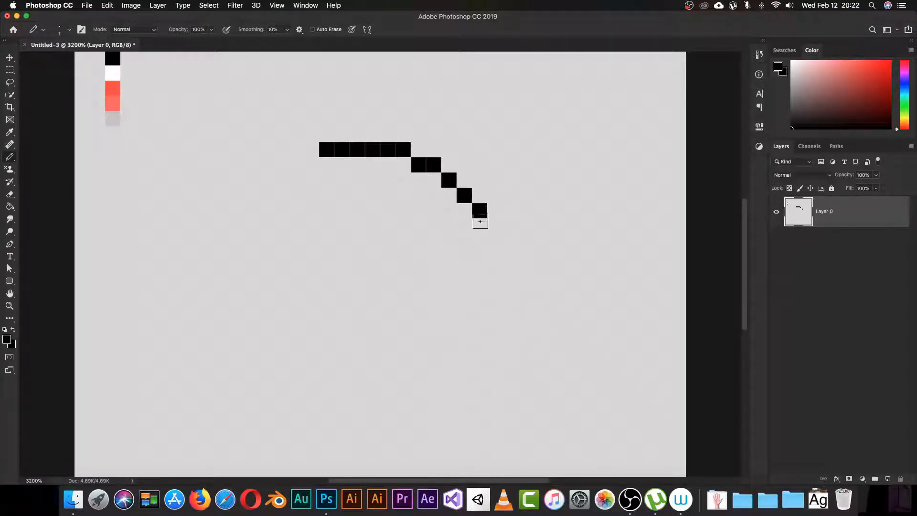
click(479, 226)
click(495, 242)
click(495, 257)
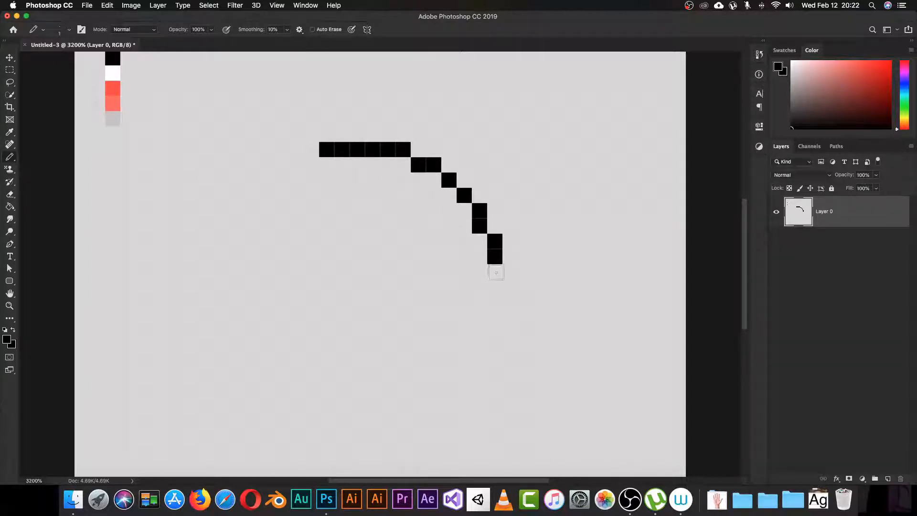
click(495, 272)
click(495, 287)
click(495, 302)
click(495, 318)
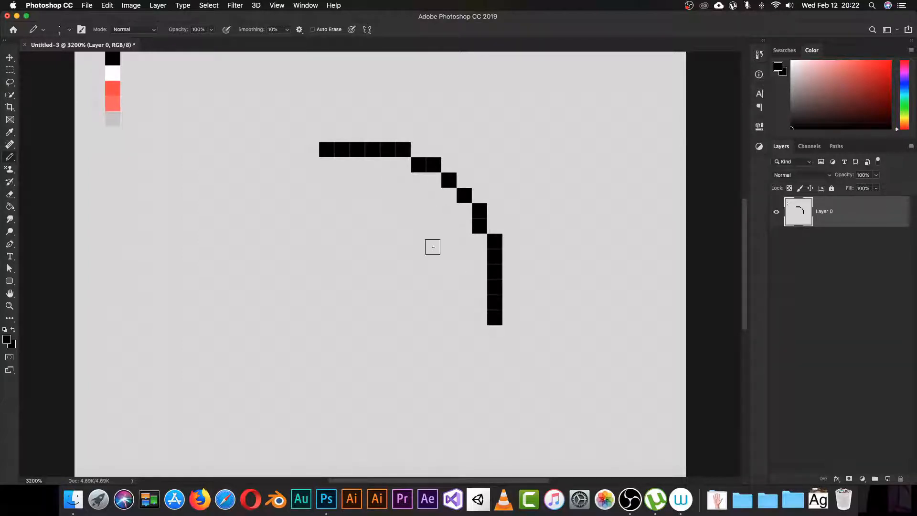
Step: Curve the outline down-left and draw the bottom row leftward, completing the right-half arc
click(480, 333)
click(479, 349)
click(464, 363)
click(449, 379)
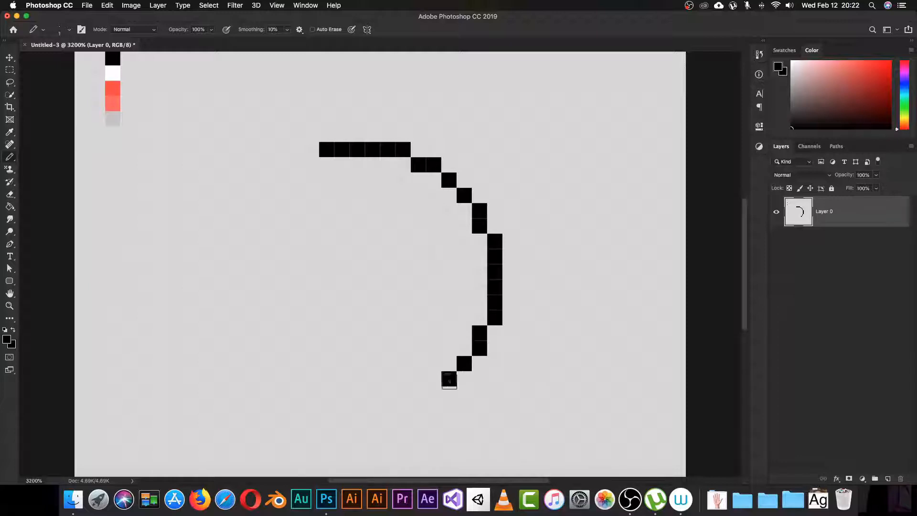
click(434, 394)
click(419, 394)
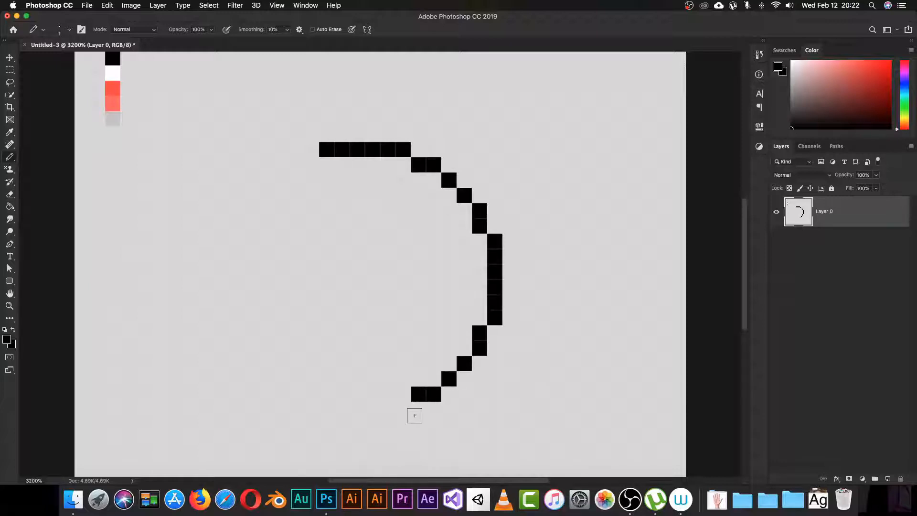
click(401, 409)
drag(399, 409, 310, 409)
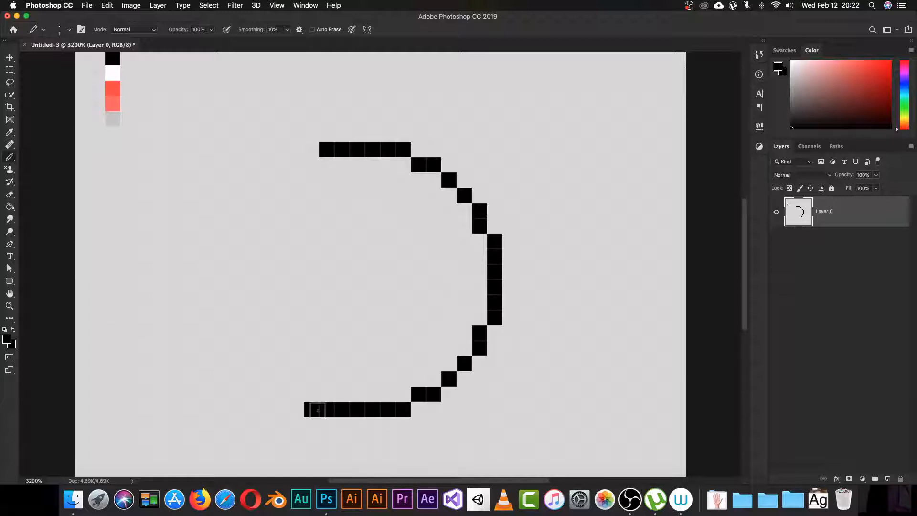
key(e)
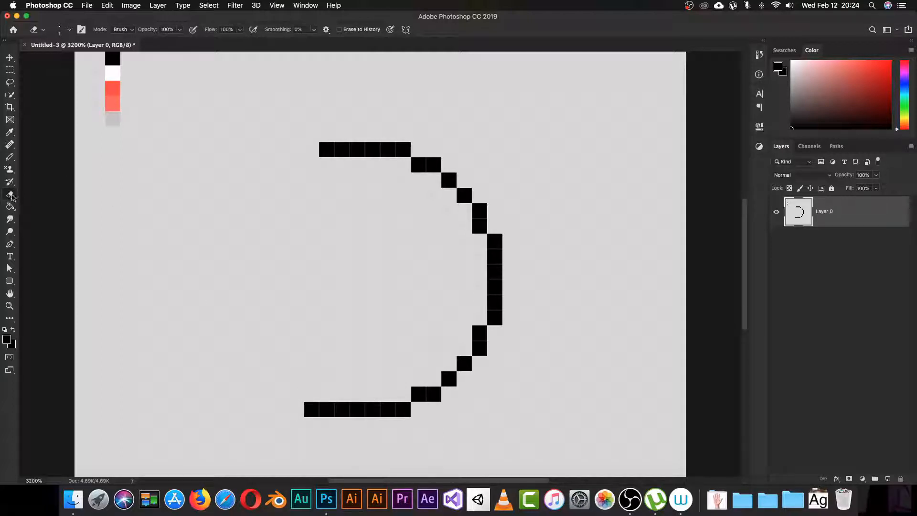
Step: Select the standard Eraser and set its size to 1 px
click(11, 196)
click(40, 204)
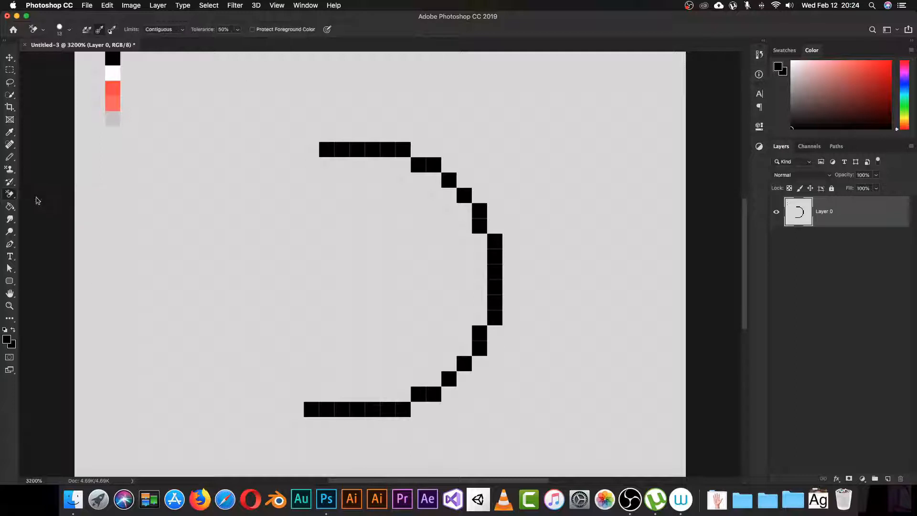
click(9, 193)
click(40, 194)
right_click(270, 320)
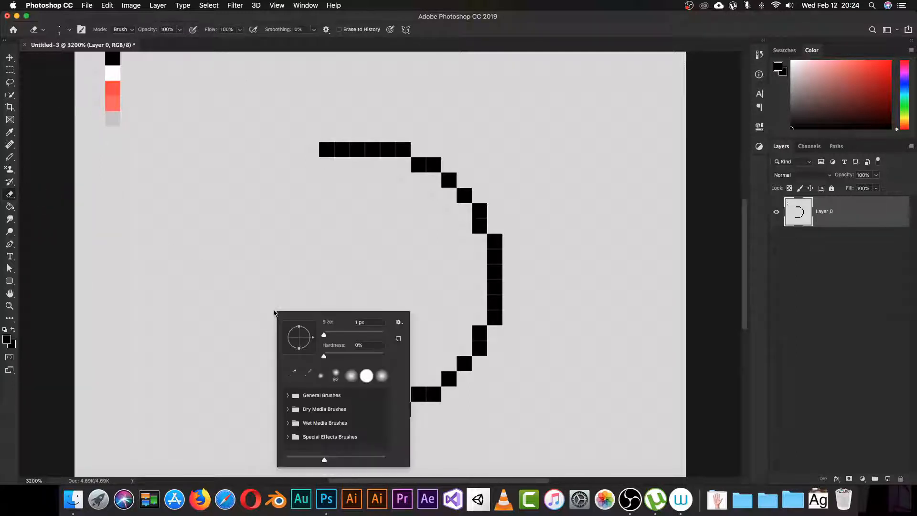
click(342, 326)
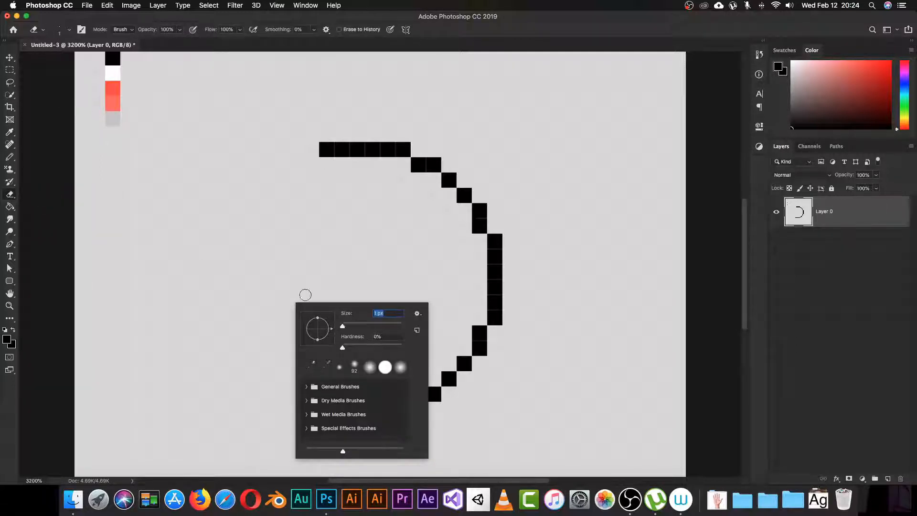
click(52, 269)
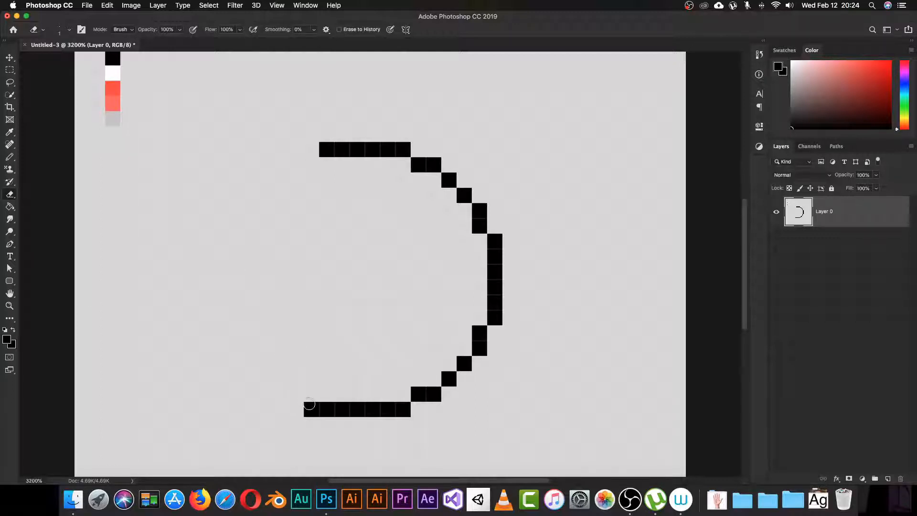
Step: Undo a soft partial erase and switch the Eraser mode to hard-edged Pencil
click(310, 404)
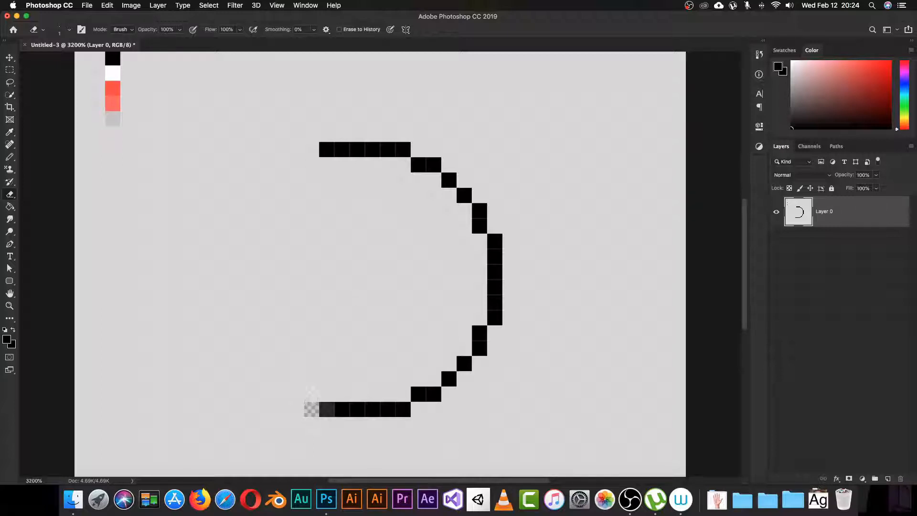
click(310, 402)
key(super+z)
key(super+z)
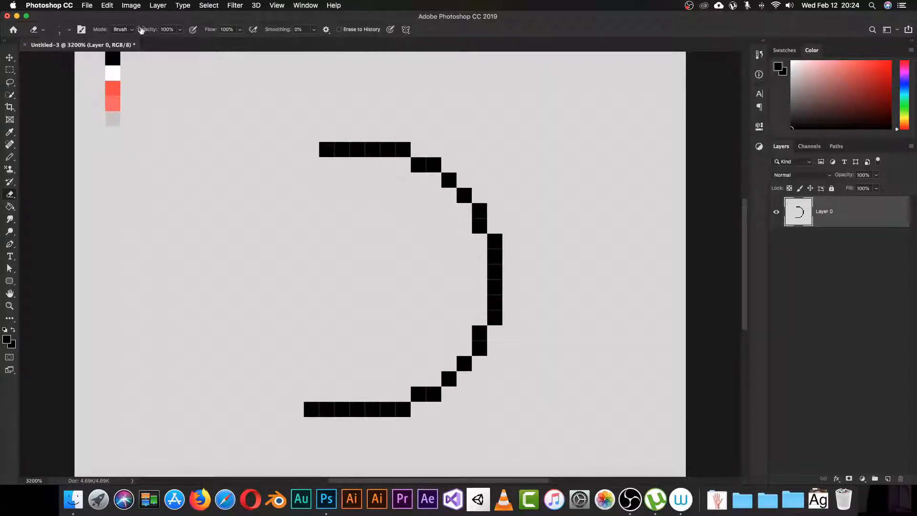
click(123, 30)
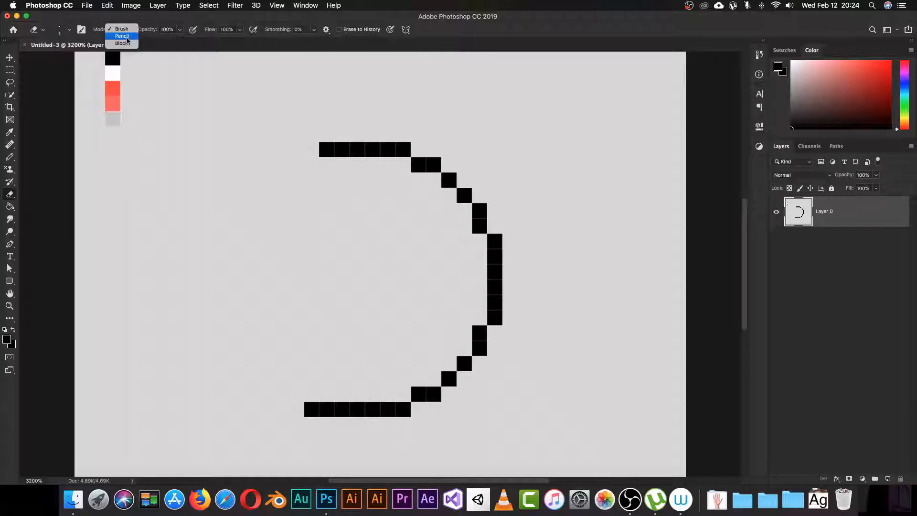
click(126, 37)
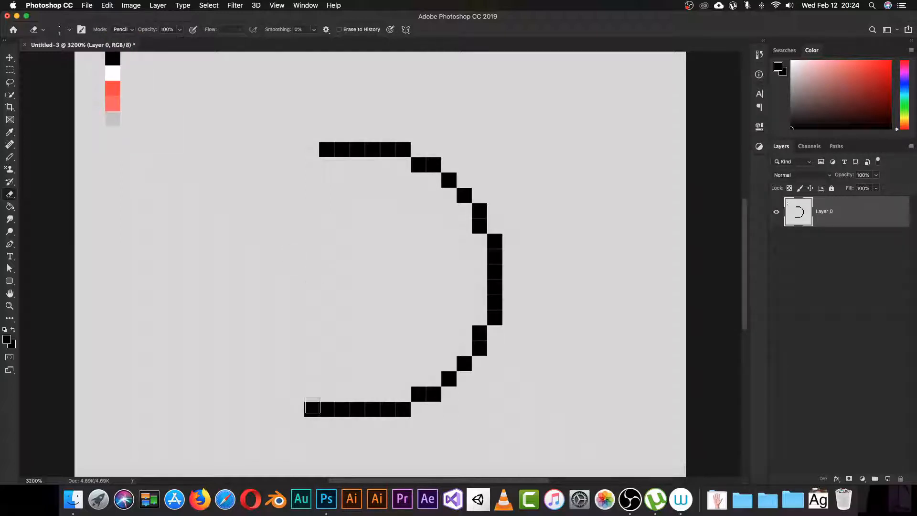
Step: Remove the stray bottom-left pixel, filling it with the sampled grey background colour
key(i)
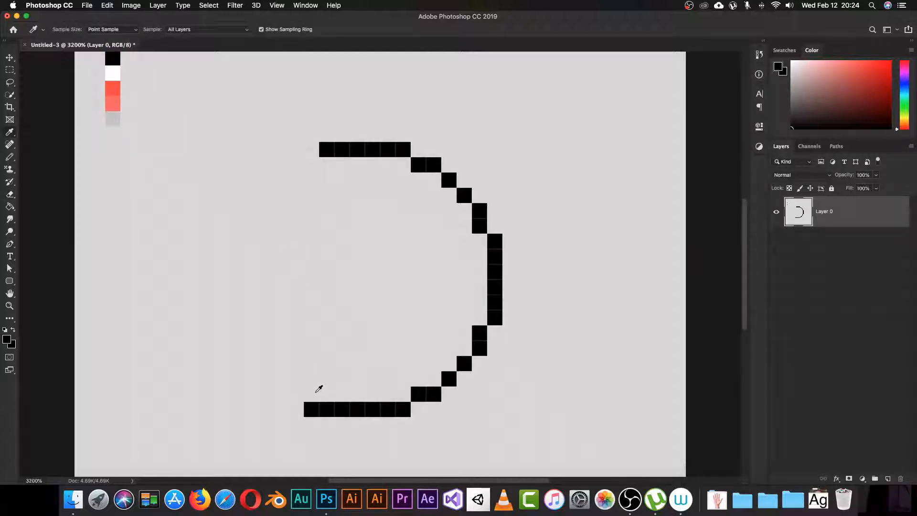
click(319, 389)
key(e)
click(312, 409)
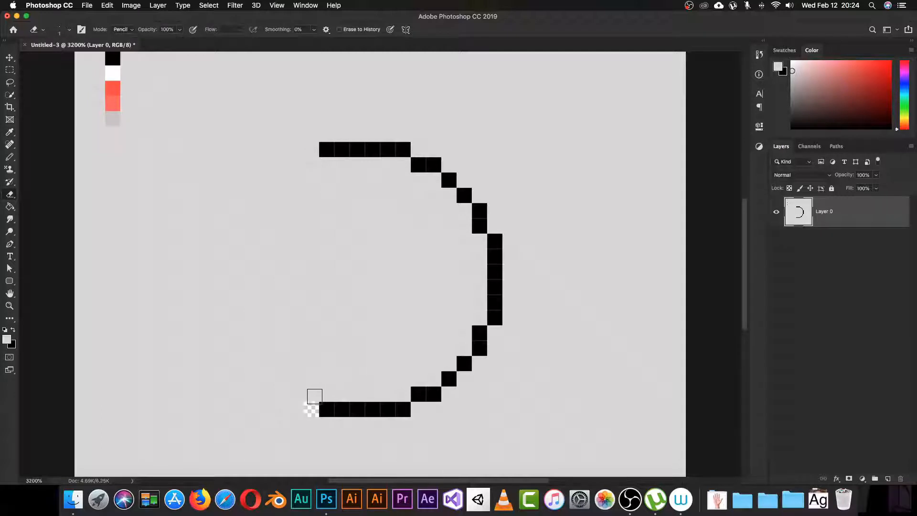
key(i)
click(308, 400)
key(e)
key(b)
click(312, 409)
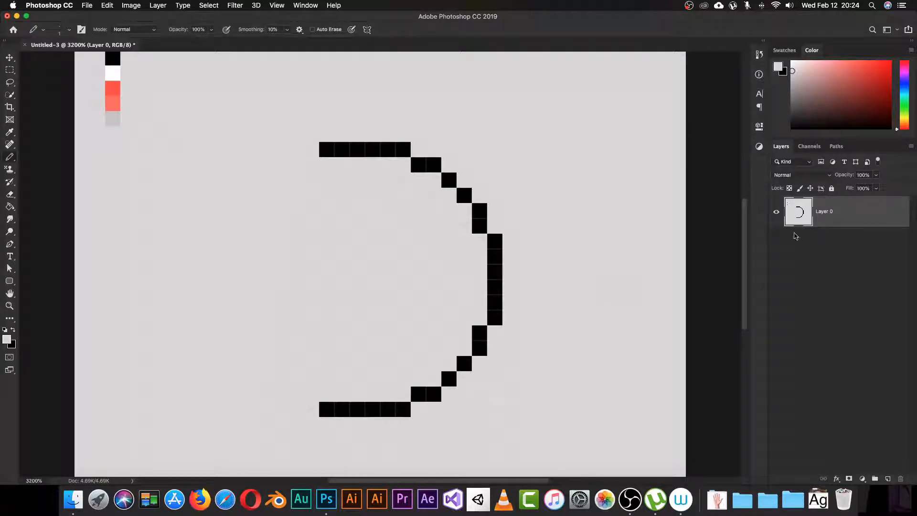
Step: Sample black from the outline and place Pencil pixels up the left side, closing the circle
click(776, 212)
click(776, 212)
key(i)
click(358, 146)
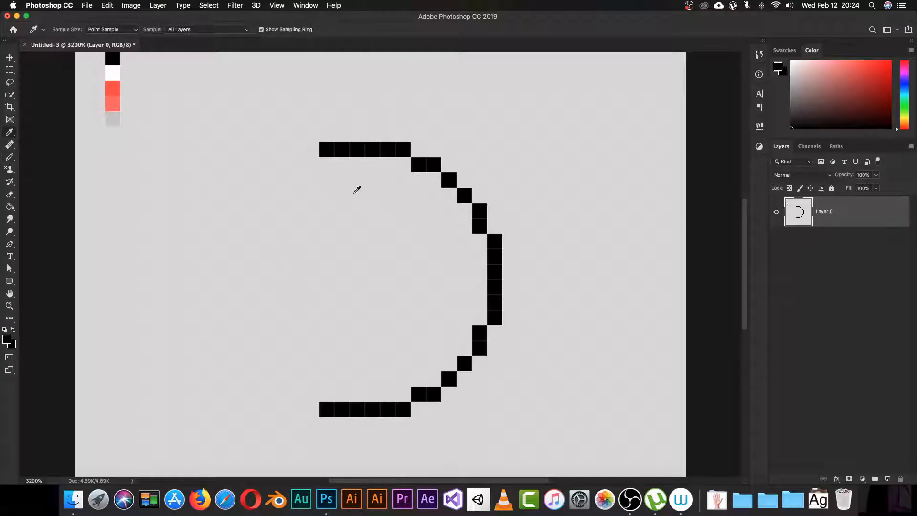
key(b)
click(294, 394)
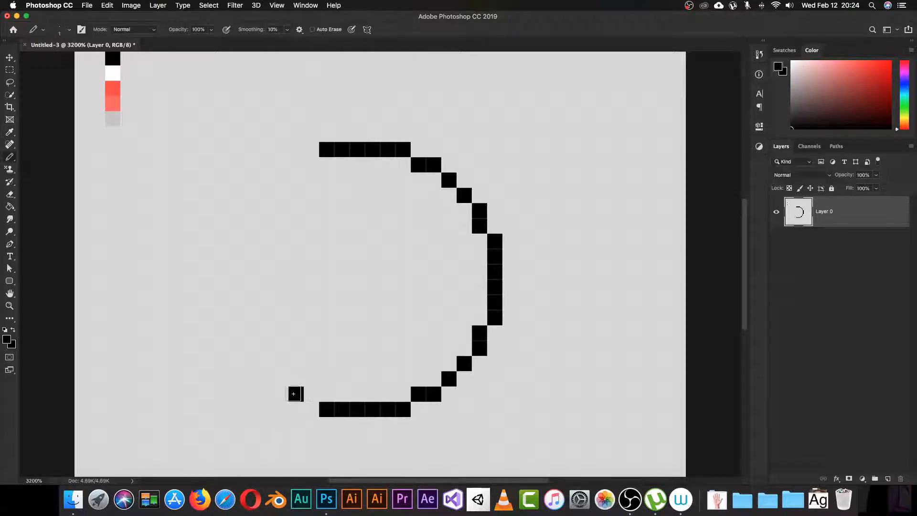
click(308, 394)
click(278, 377)
click(266, 364)
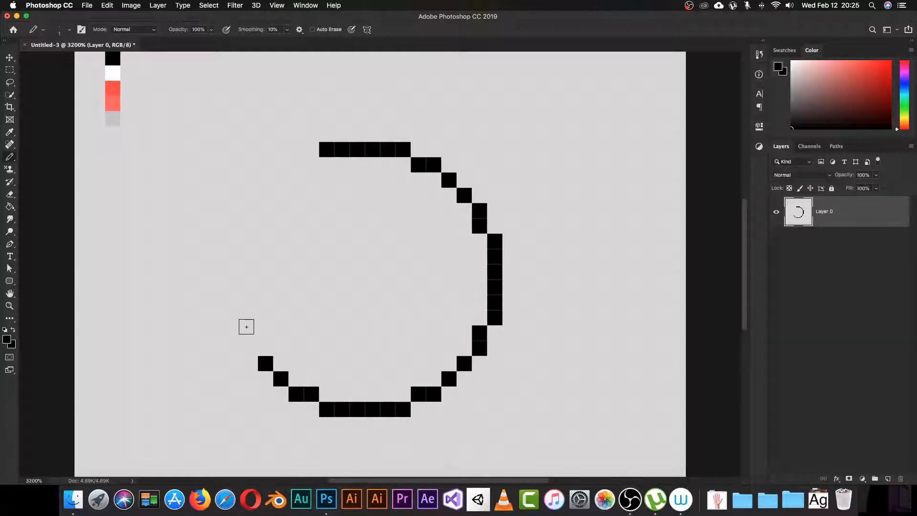
click(250, 349)
click(251, 338)
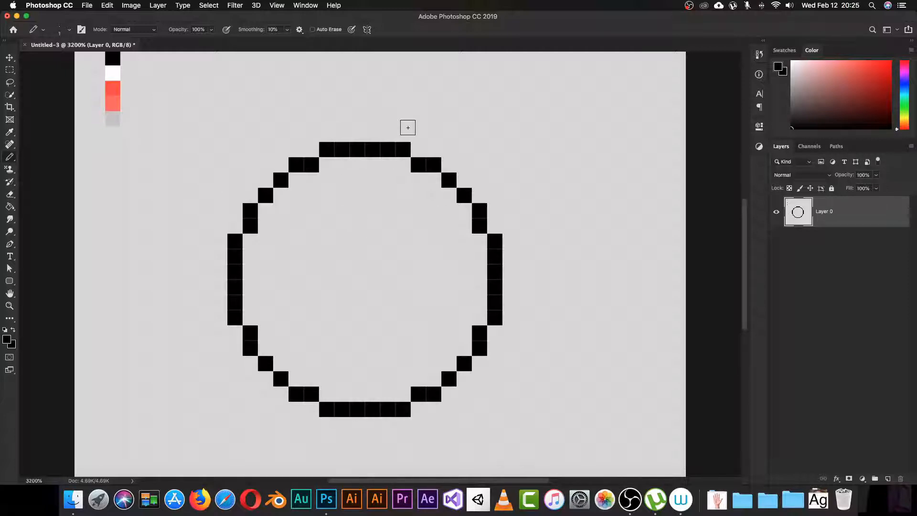
key(super+minus)
key(super+minus)
key(super+minus)
key(super+minus)
key(super+minus)
key(super+minus)
key(super+minus)
key(super+minus)
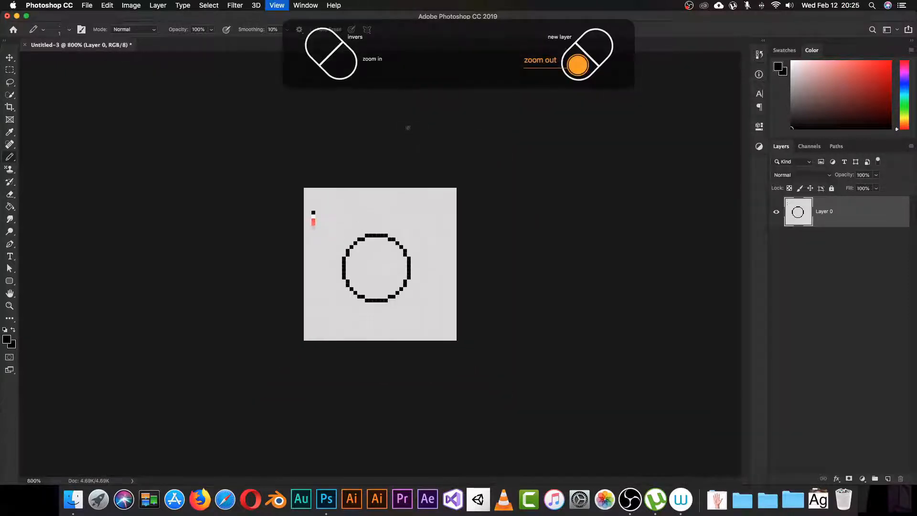
key(super+minus)
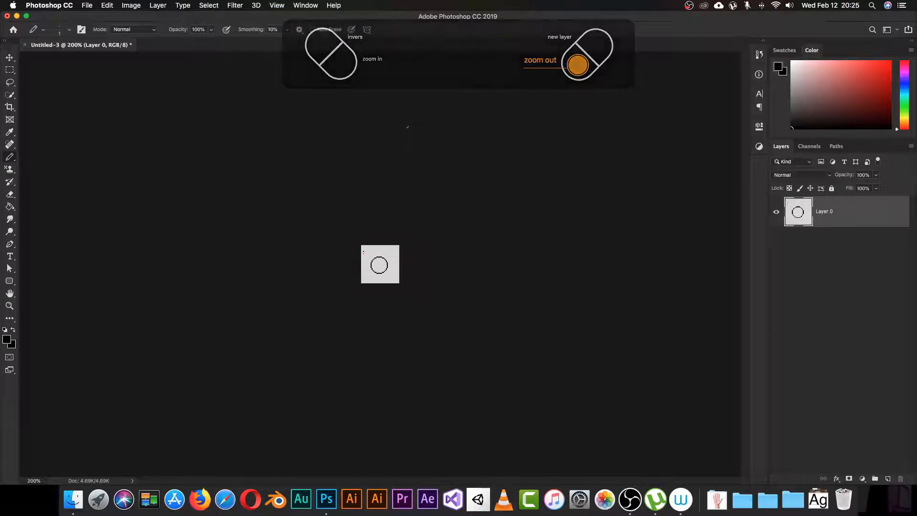
key(super+plus)
key(super+plus)
key(super+plus)
key(super+plus)
key(super+plus)
key(super+plus)
key(super+plus)
key(super+plus)
key(super+plus)
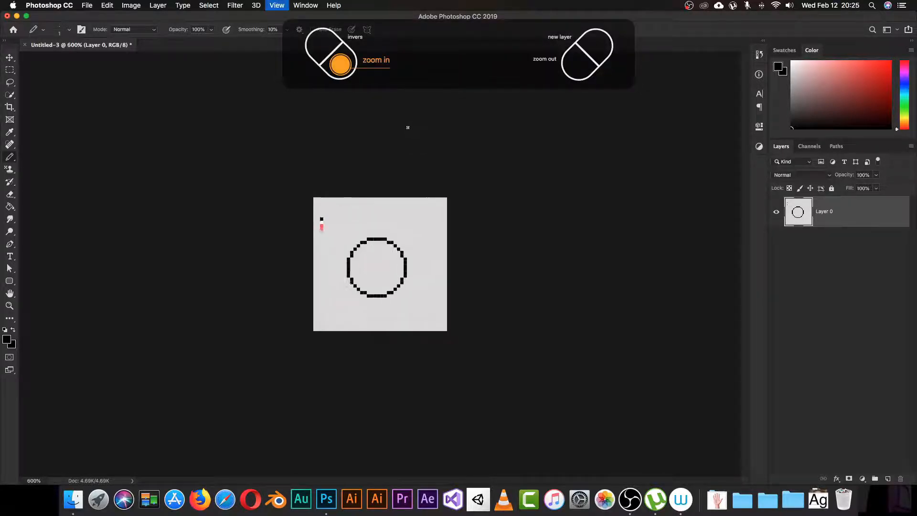
key(super+minus)
key(super+minus)
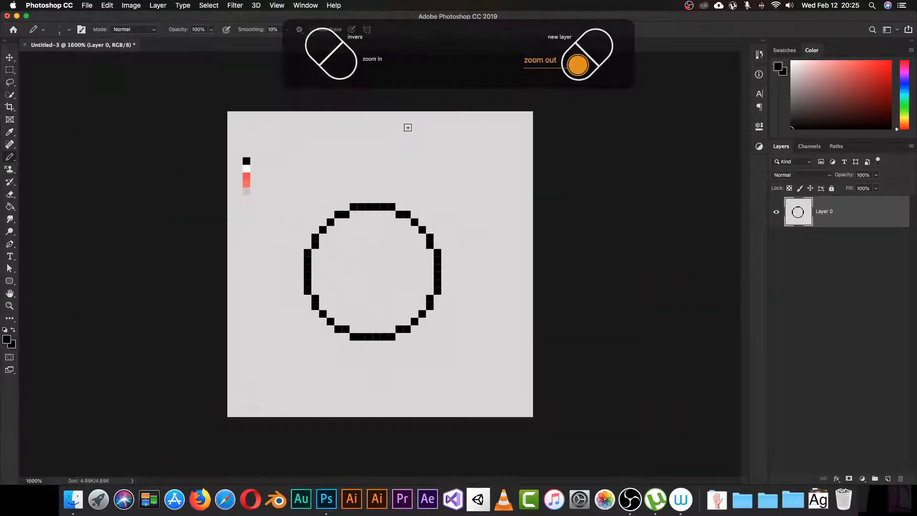
key(super+plus)
key(super+plus)
key(super+plus)
key(super+plus)
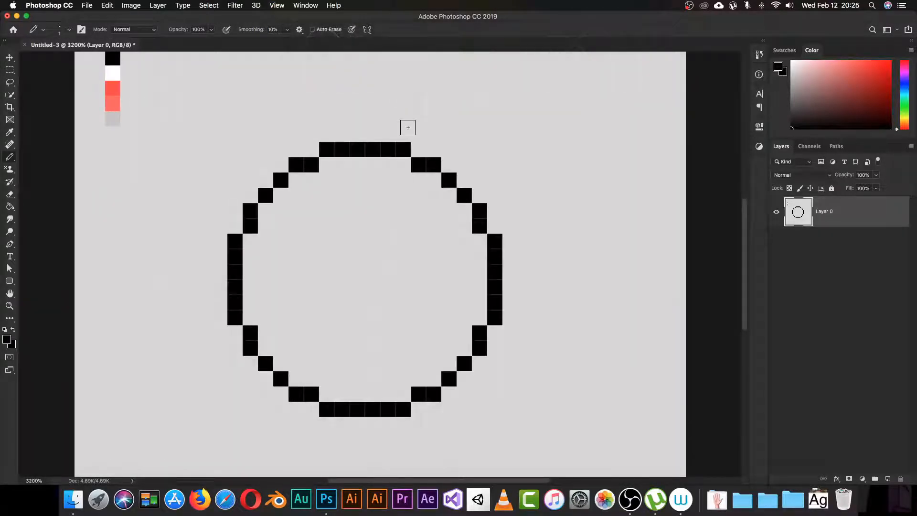
key(super+minus)
key(super+minus)
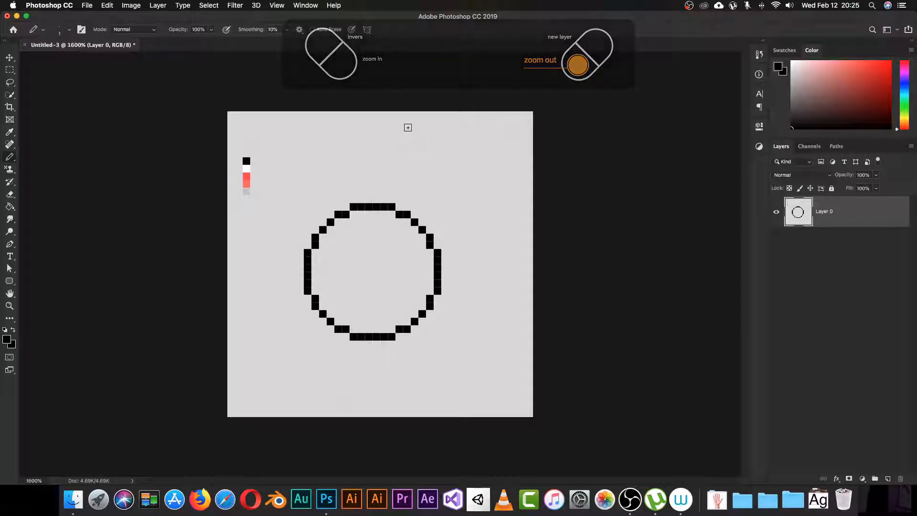
key(super+minus)
key(super+minus)
key(super+minus)
key(super+minus)
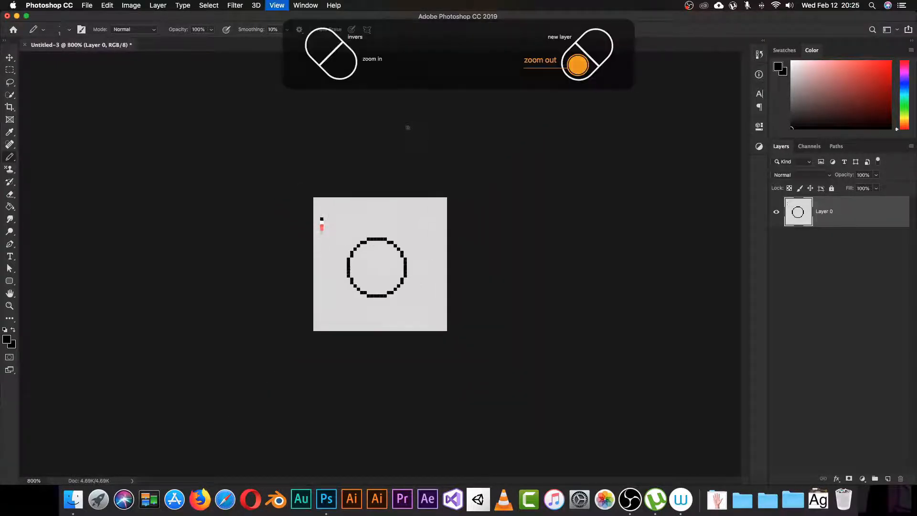
key(super+minus)
key(super+minus)
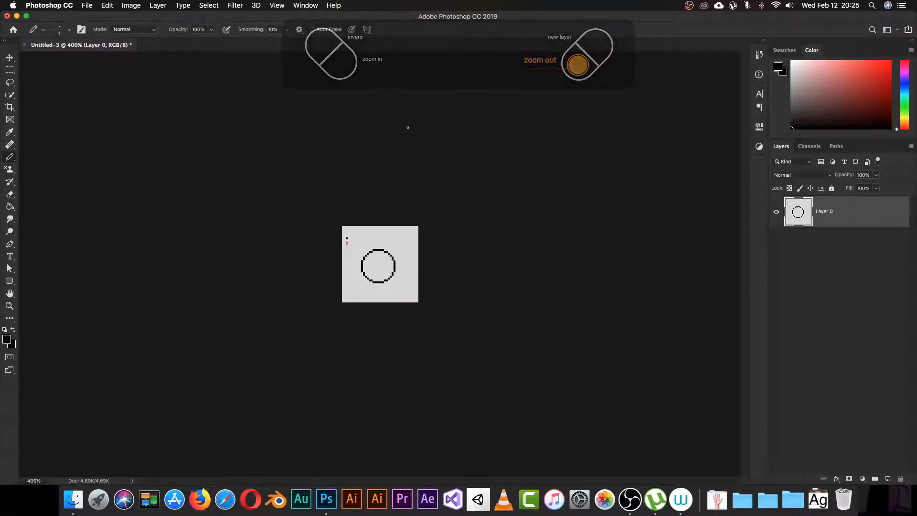
key(super+plus)
key(super+plus)
key(super+plus)
key(super+plus)
key(super+plus)
key(super+plus)
key(super+plus)
key(super+plus)
key(super+plus)
key(super+plus)
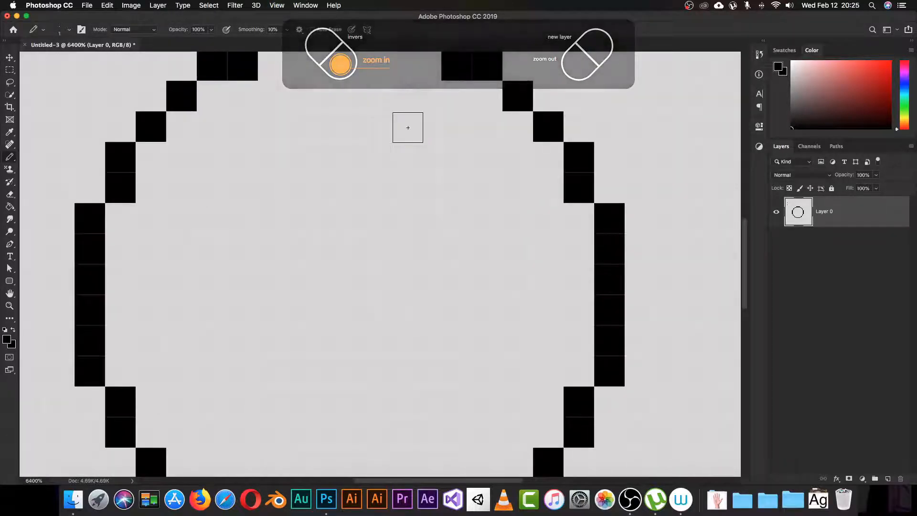
key(super+minus)
key(super+minus)
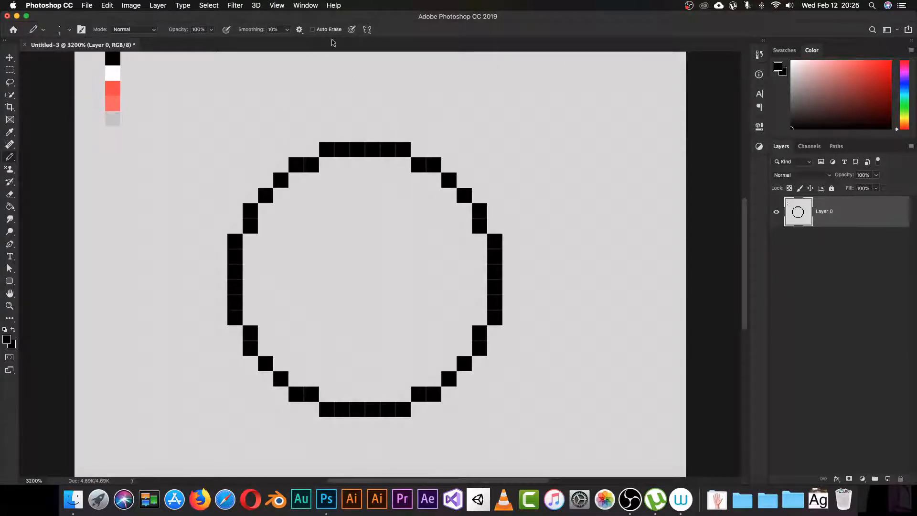
Step: Create a second Untitled-3 window via Window > Arrange > New Window, float it, and shrink it beside the canvas
click(311, 7)
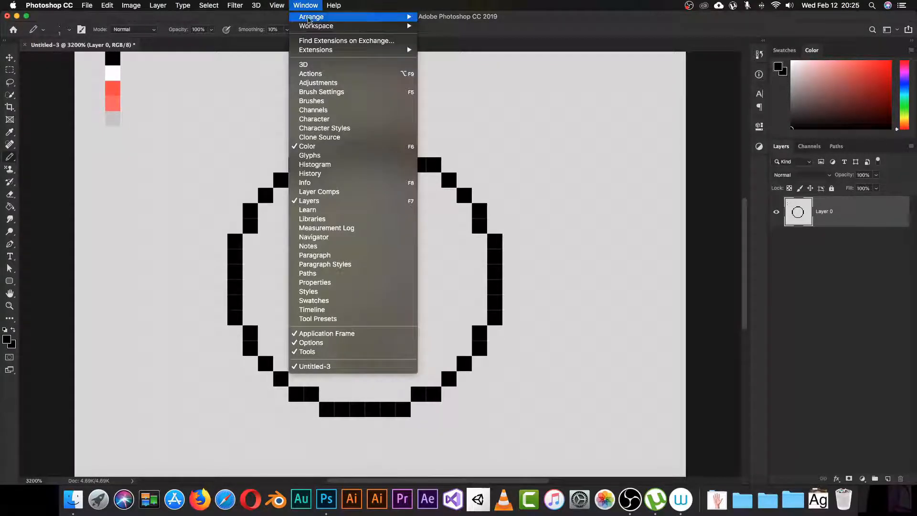
mouse_move(356, 18)
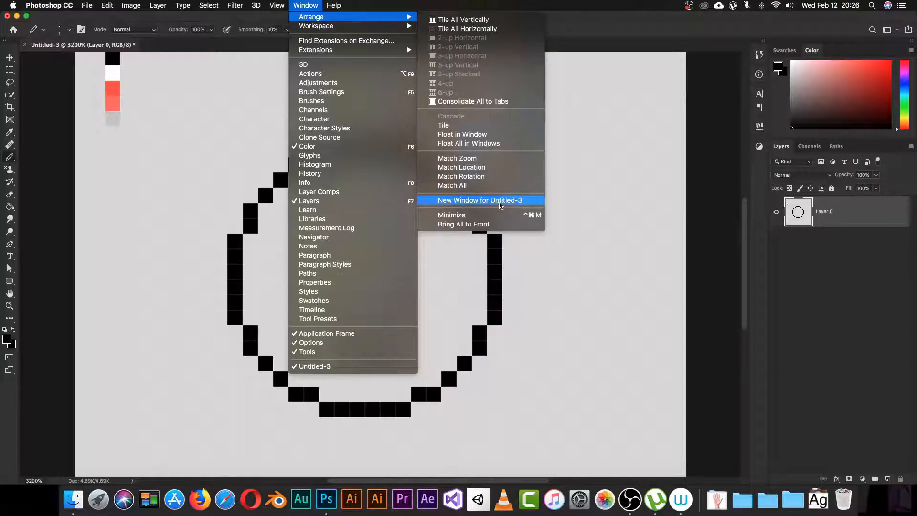
click(500, 206)
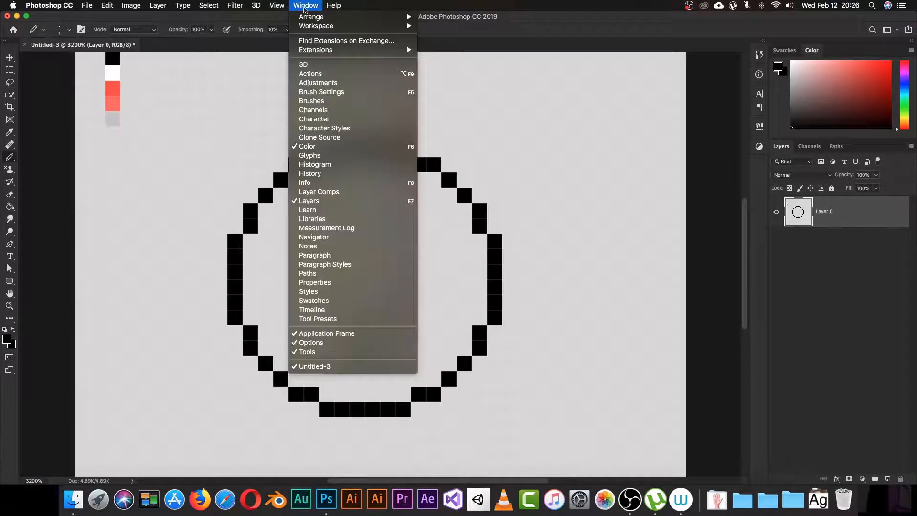
mouse_move(363, 17)
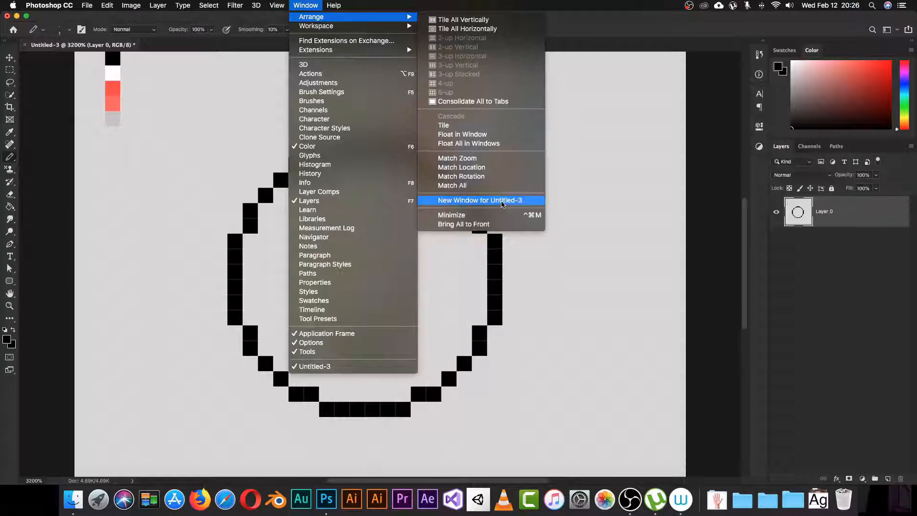
click(503, 202)
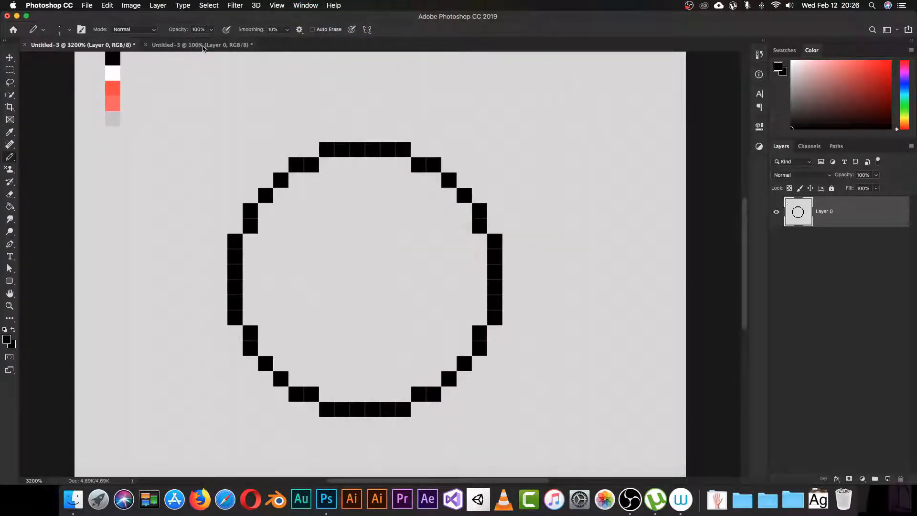
drag(203, 48, 303, 84)
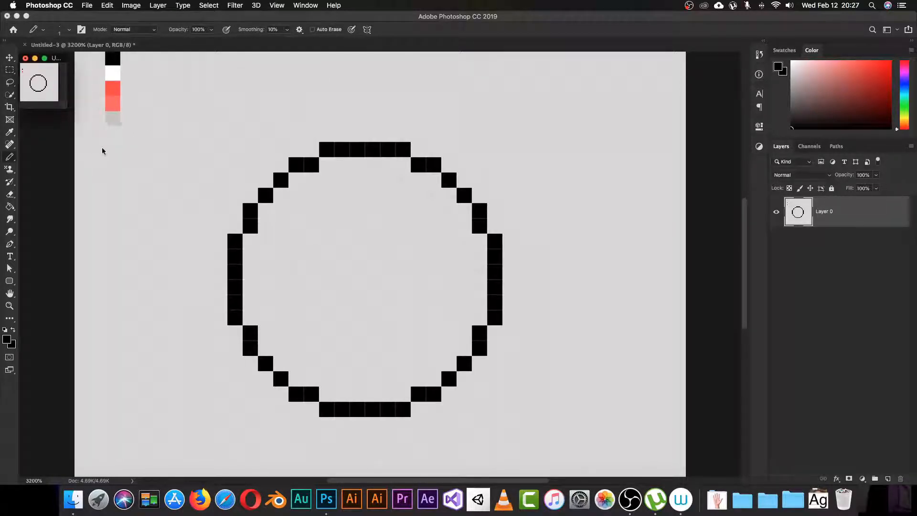
drag(90, 45, 177, 48)
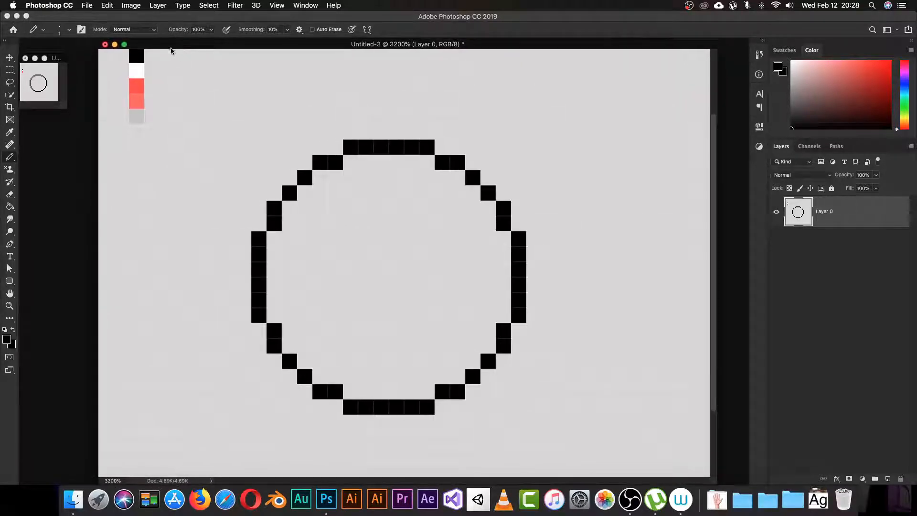
mouse_move(66, 108)
mouse_down()
mouse_move(76, 97)
mouse_move(66, 107)
mouse_up()
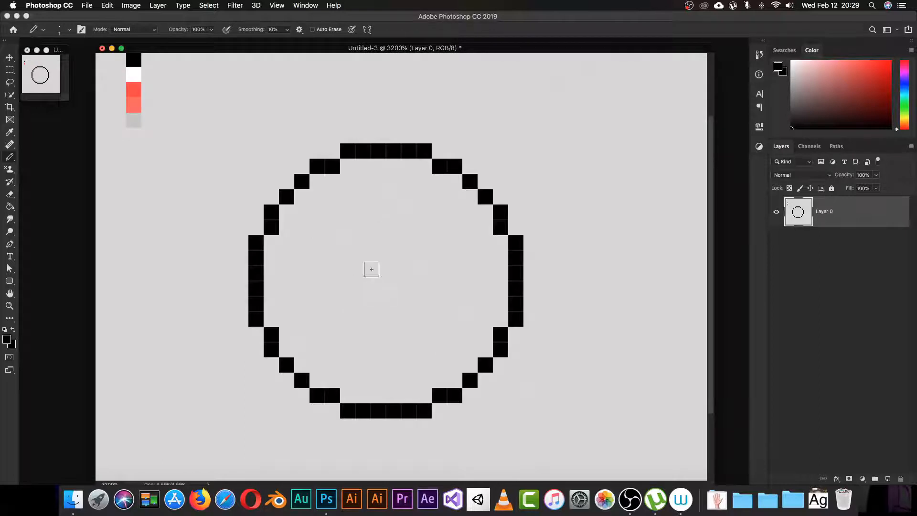
Step: Sample the brighter red from the swatch strip and pencil a red strip inside the circle's top edge
key(i)
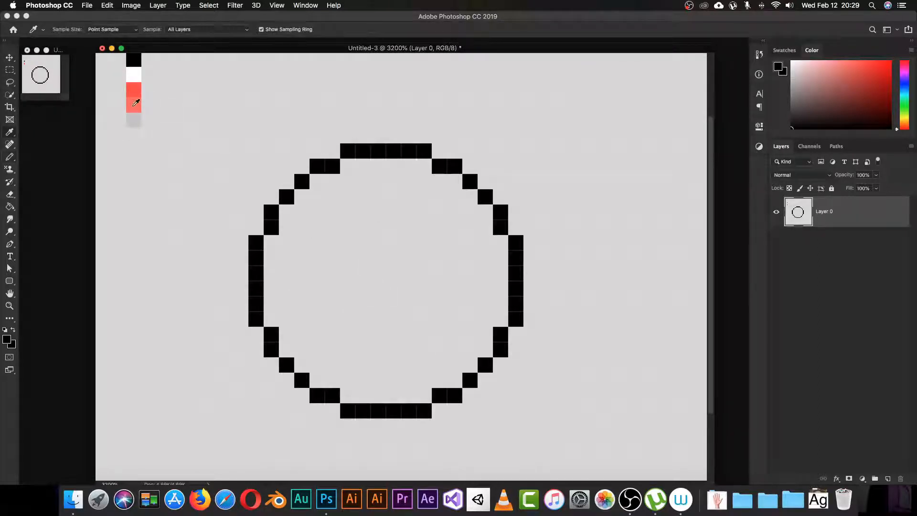
click(135, 104)
click(137, 91)
key(b)
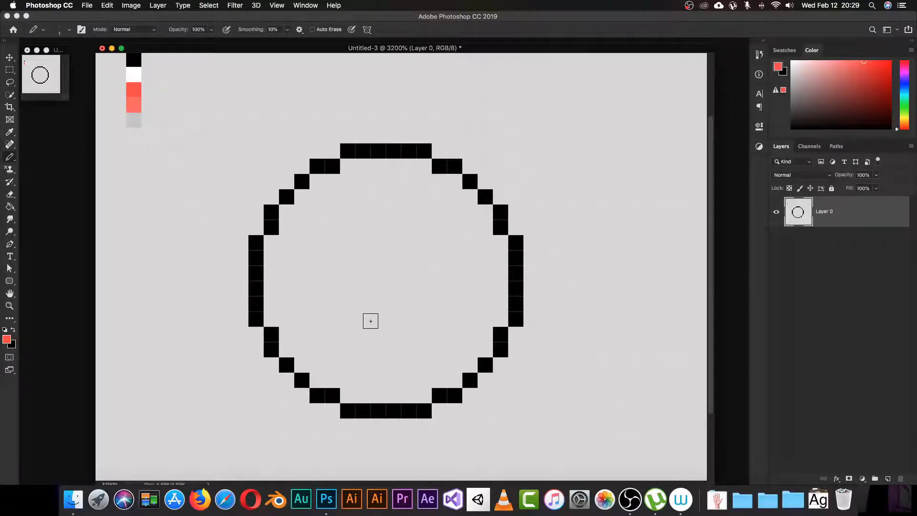
mouse_move(377, 181)
mouse_down()
mouse_move(328, 203)
mouse_move(355, 169)
mouse_move(400, 165)
mouse_move(426, 172)
mouse_move(432, 195)
mouse_move(444, 193)
mouse_move(440, 182)
mouse_move(459, 194)
mouse_move(486, 255)
mouse_move(484, 218)
mouse_move(486, 260)
mouse_move(497, 247)
mouse_move(496, 319)
mouse_move(479, 251)
mouse_move(440, 206)
mouse_move(390, 185)
mouse_move(335, 196)
mouse_move(325, 183)
mouse_move(287, 212)
mouse_up()
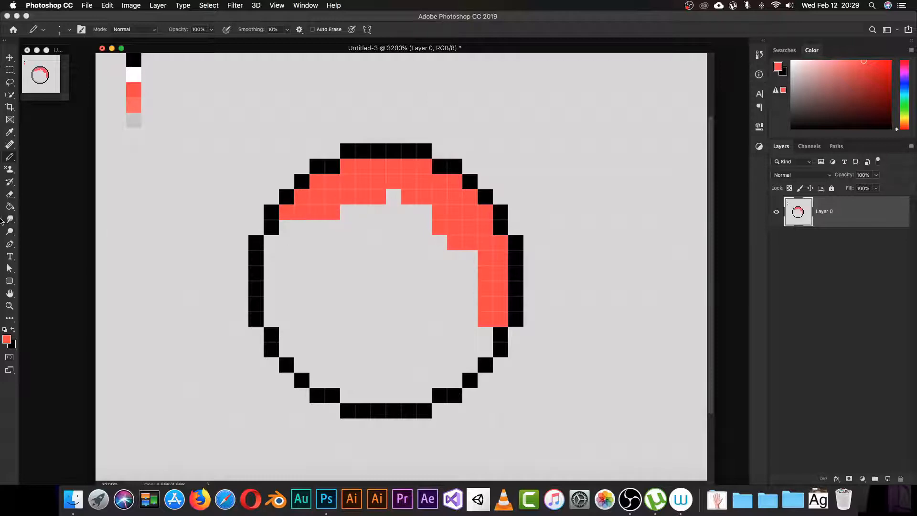
drag(7, 209, 33, 217)
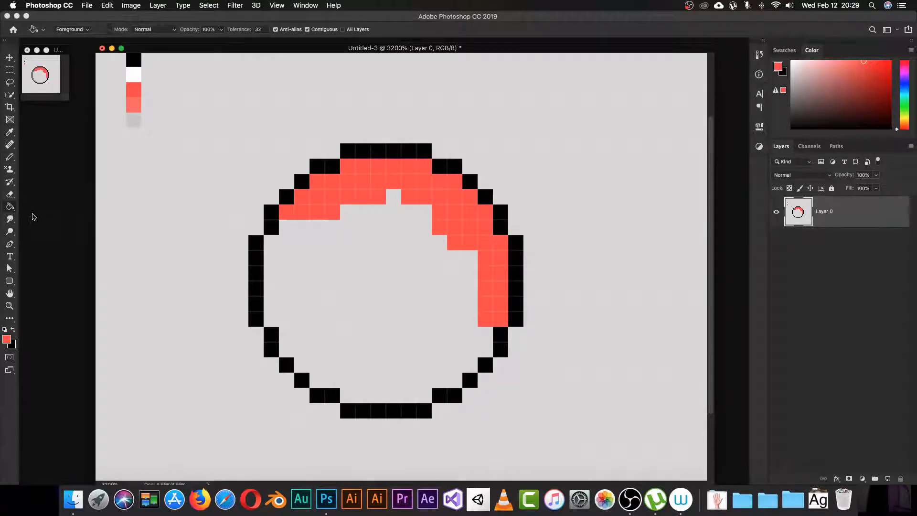
Step: Flood the circle's interior with solid red using the Paint Bucket, redoing the fill once
click(381, 290)
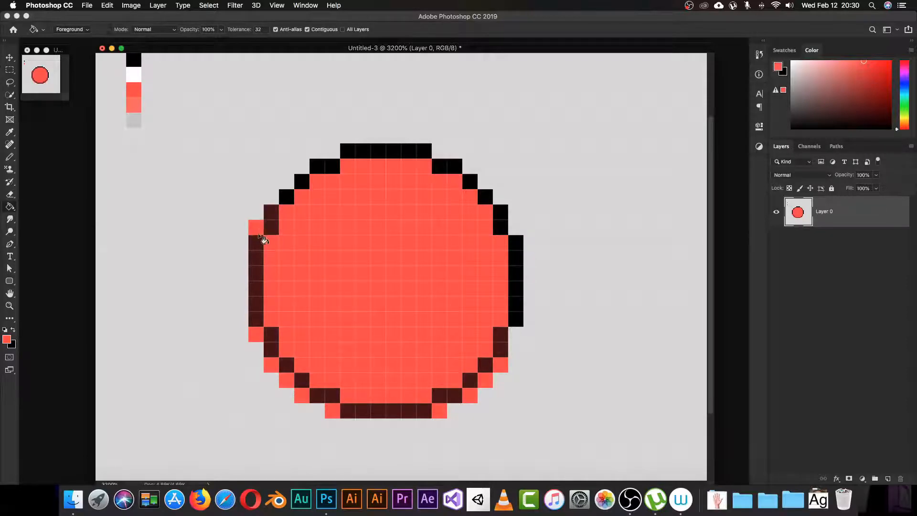
key(super+z)
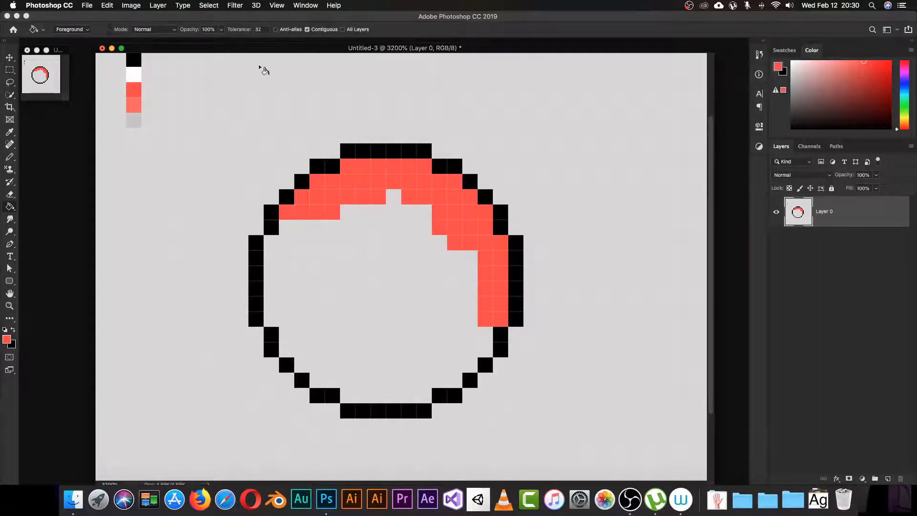
click(333, 292)
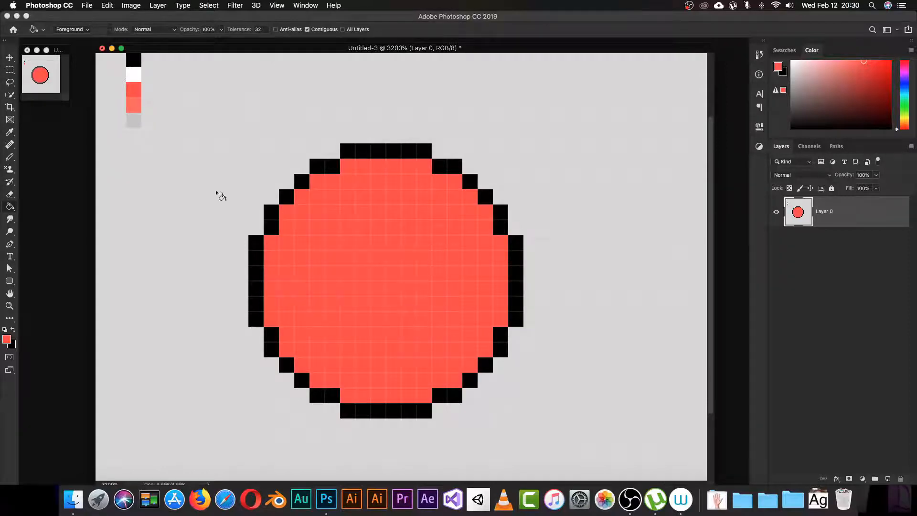
Step: Sample the lighter red from the colour strip as the Pencil's painting colour
key(i)
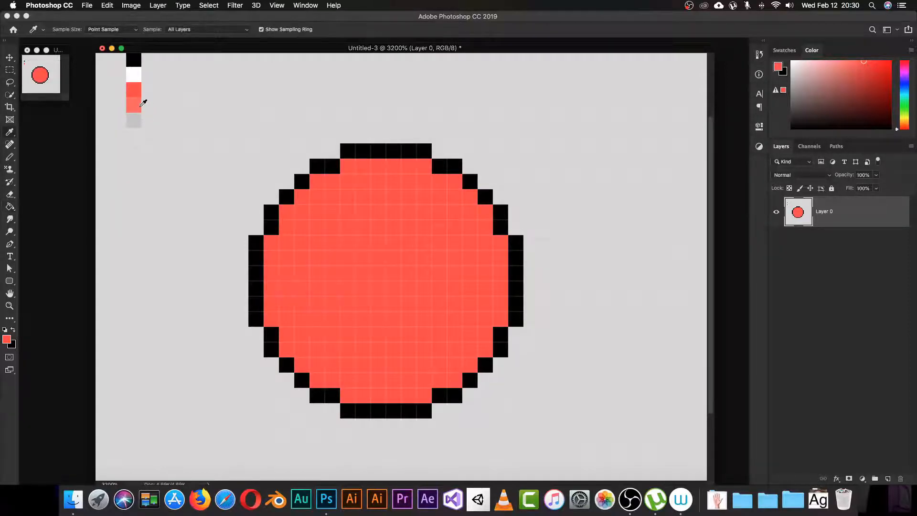
click(137, 102)
key(g)
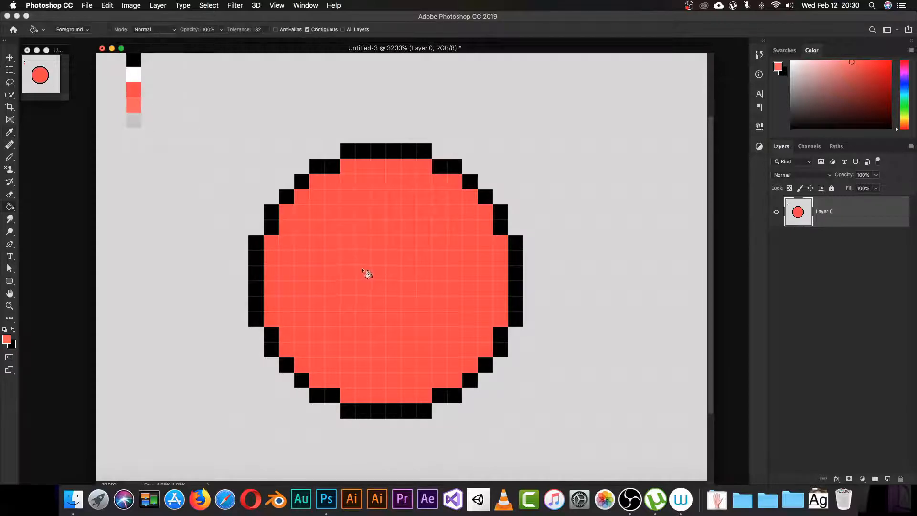
key(i)
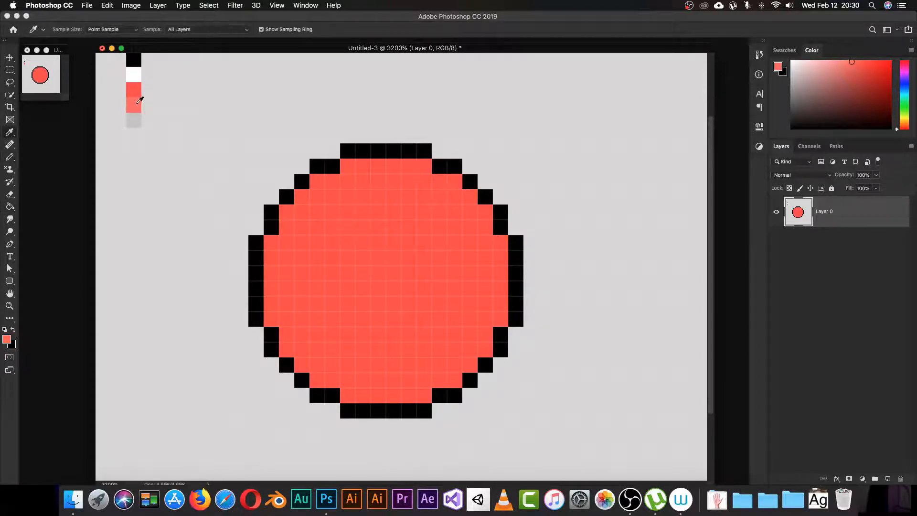
click(140, 100)
key(b)
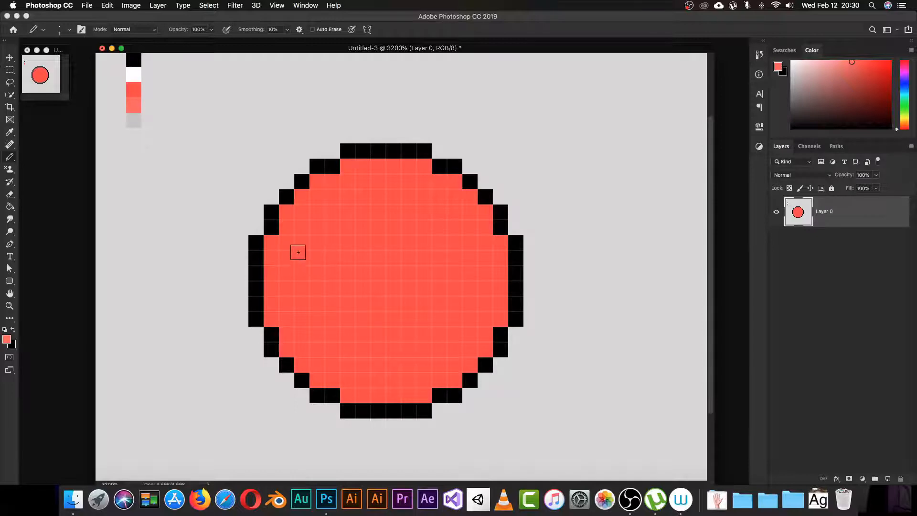
Step: Pick black from the outline and pencil the left half of the middle band toward the centre
key(i)
click(257, 303)
key(b)
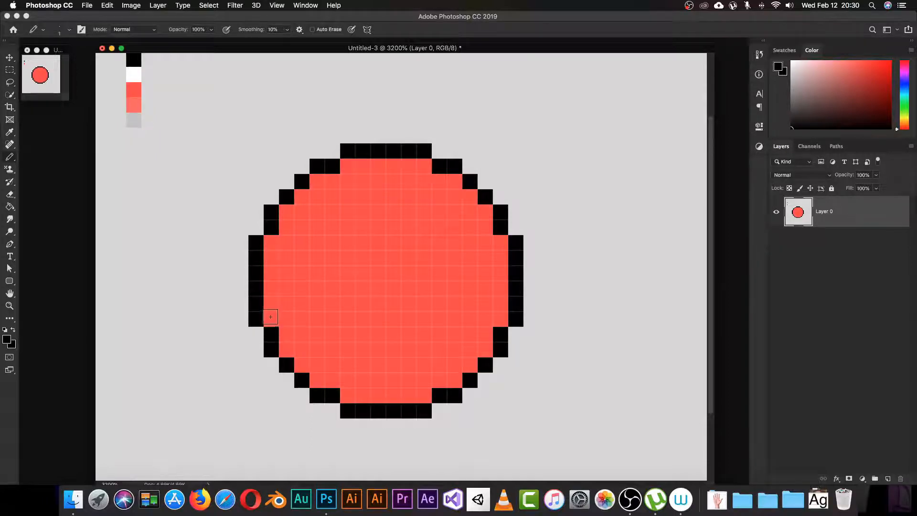
click(271, 288)
click(290, 303)
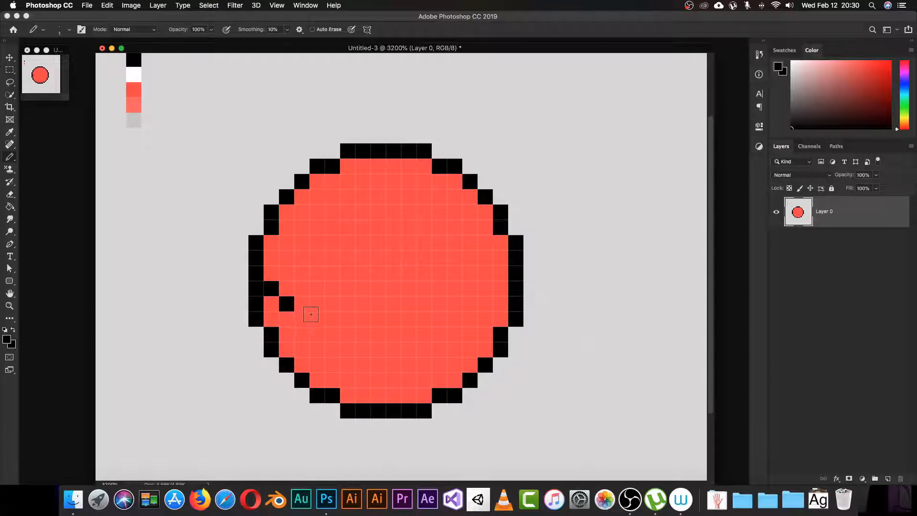
click(303, 318)
click(318, 324)
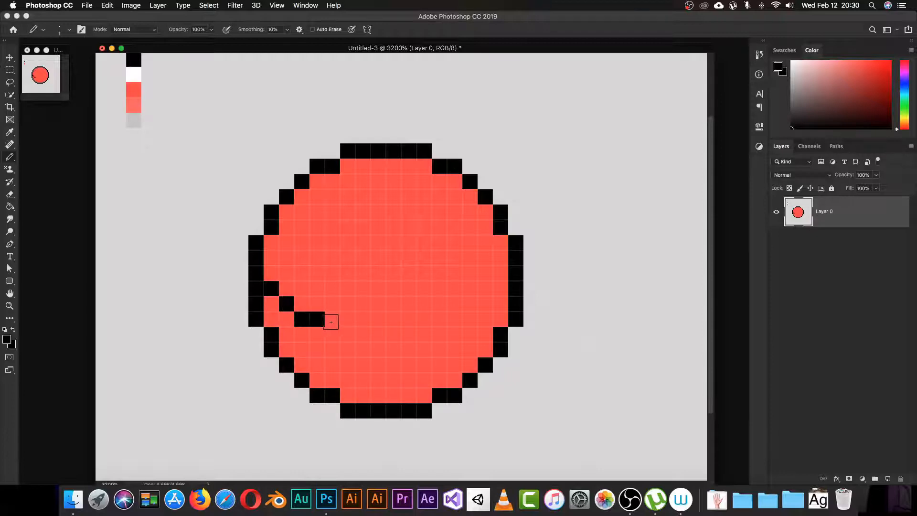
click(333, 320)
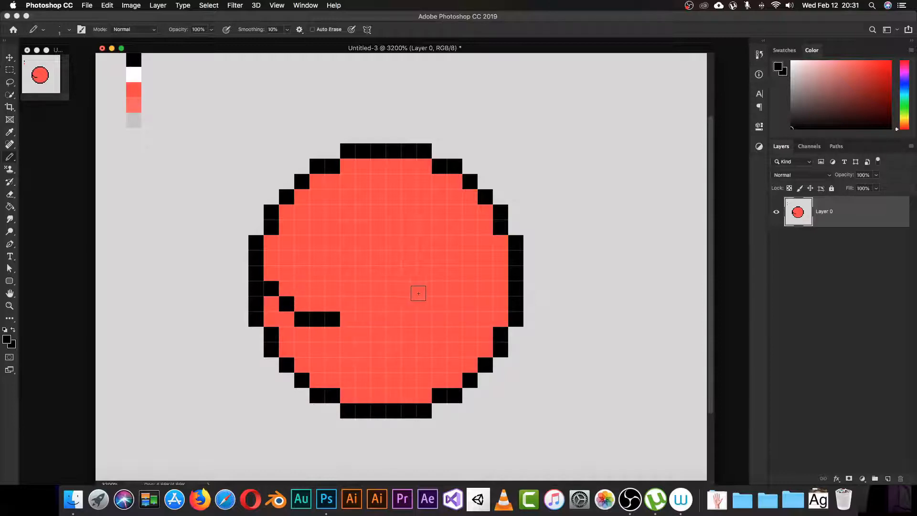
Step: Pencil the right half of the black band diagonally down-left, then toward the centre
click(501, 288)
click(485, 304)
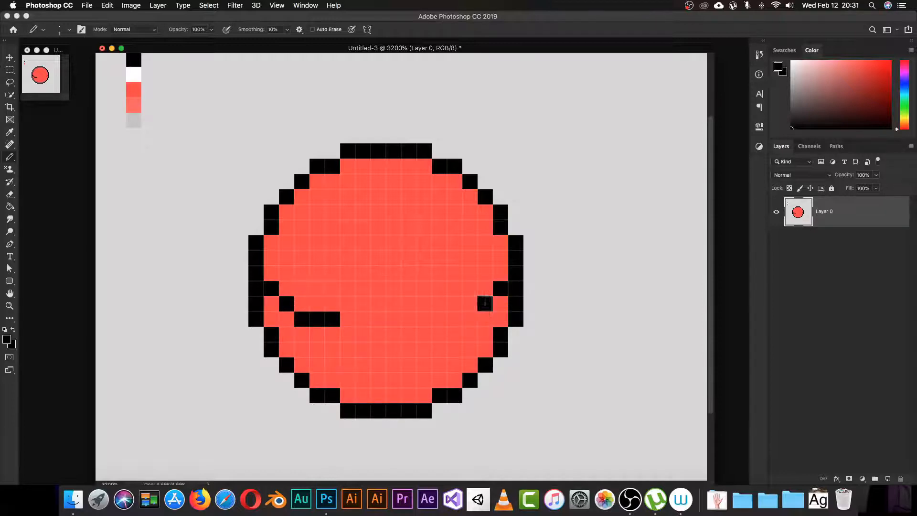
click(470, 319)
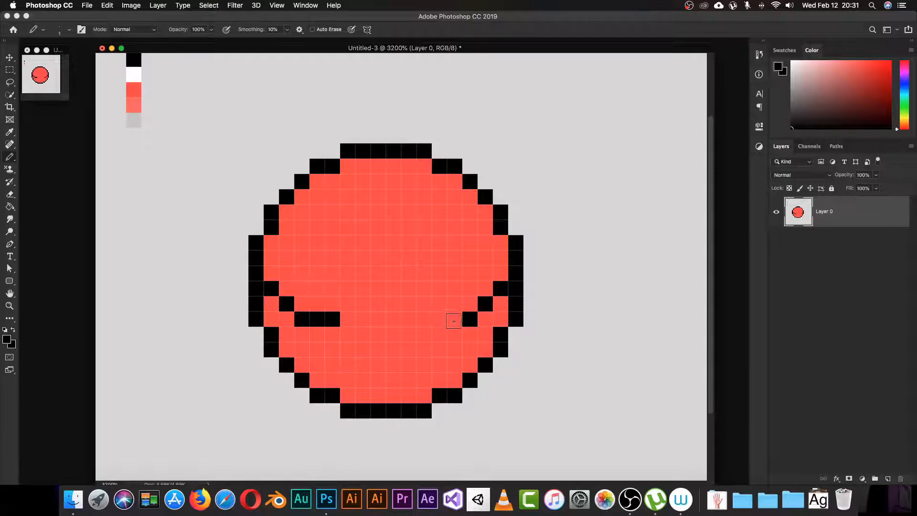
click(451, 319)
click(439, 319)
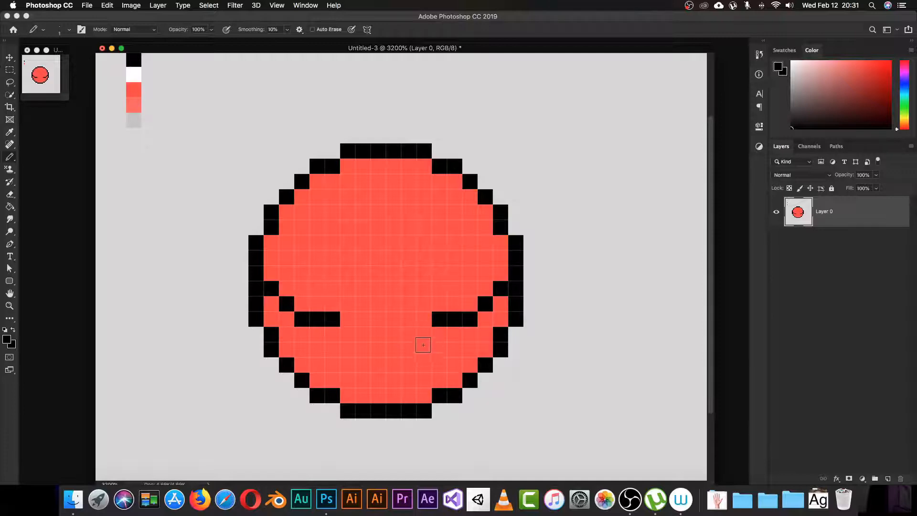
Step: Draw the lower sides of the diamond button outline down to its bottom tip
click(424, 335)
click(351, 338)
click(363, 349)
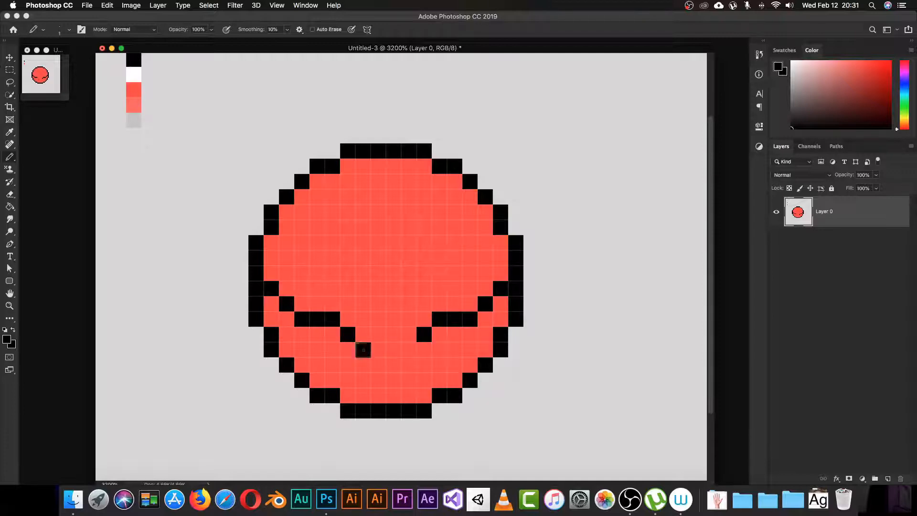
click(409, 350)
click(392, 364)
click(379, 365)
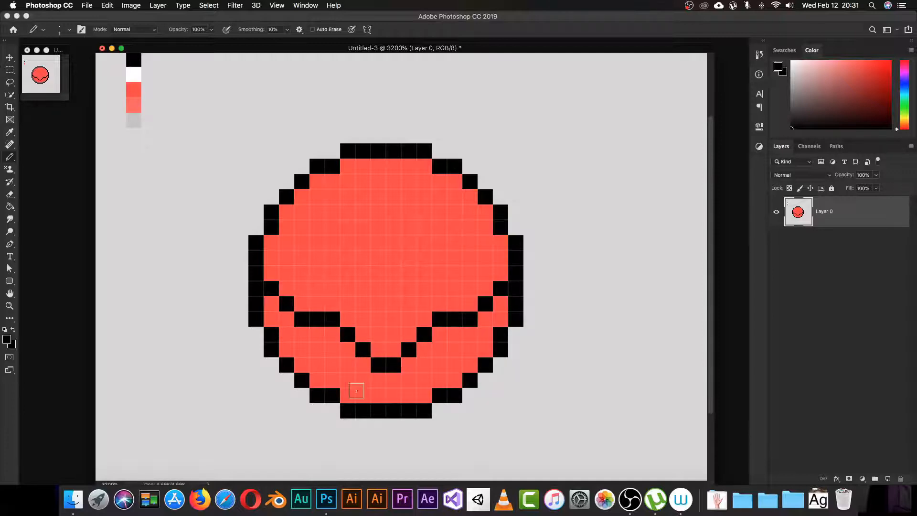
Step: Draw the diamond's upper-left side, top and right side, undoing one misplaced pixel
click(352, 304)
click(363, 304)
key(super+z)
click(363, 289)
click(378, 274)
click(394, 274)
click(409, 289)
click(424, 304)
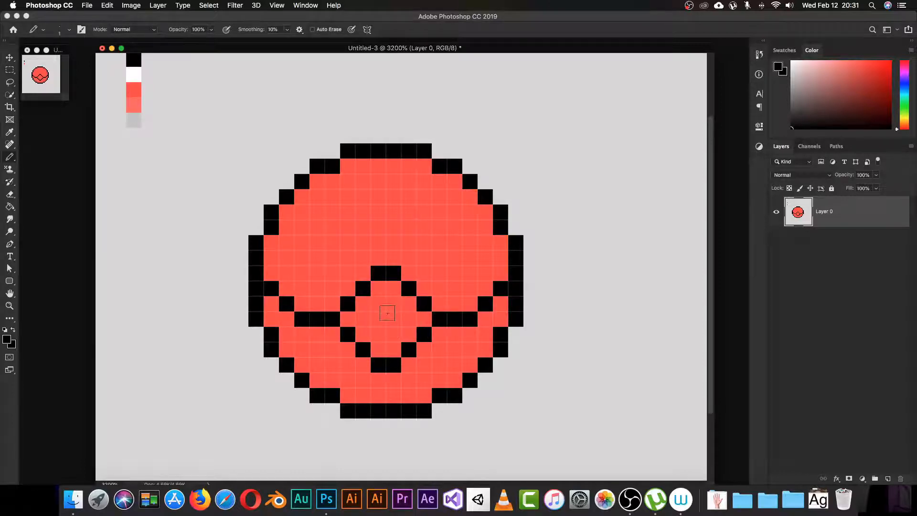
Step: Pick white from the colour strip and paint the inside of the diamond button white
key(i)
click(137, 75)
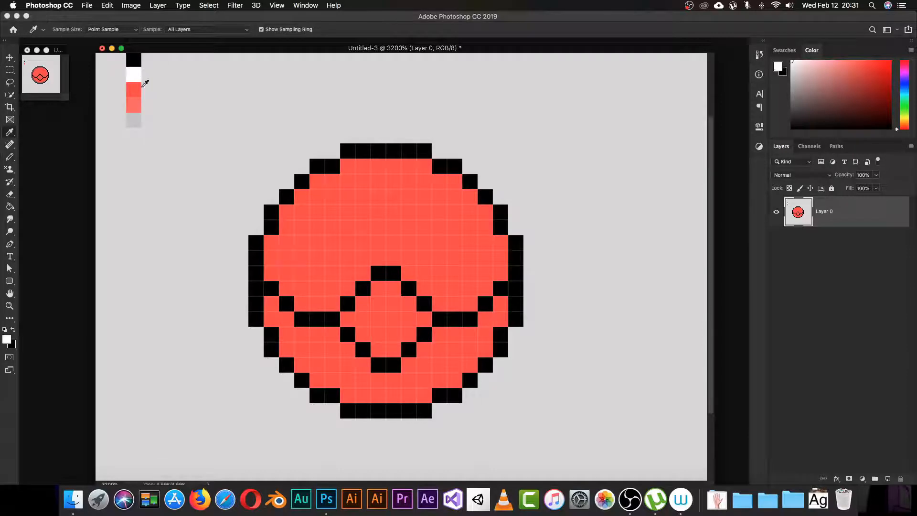
key(b)
mouse_move(348, 320)
mouse_down()
mouse_move(379, 291)
mouse_move(408, 303)
mouse_move(415, 316)
mouse_move(394, 345)
mouse_move(364, 335)
mouse_move(389, 317)
mouse_up()
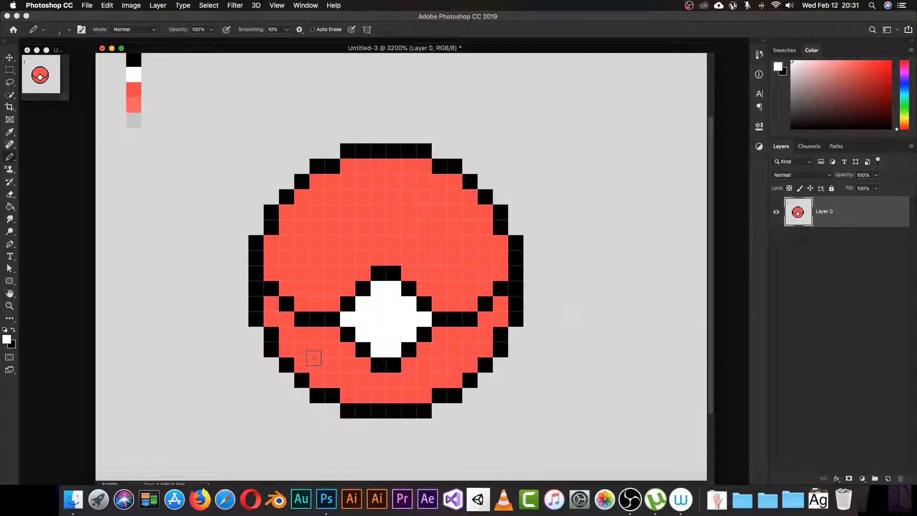
Step: Paint the lower-right, lower-left and remaining red pixels of the bottom half white
key(i)
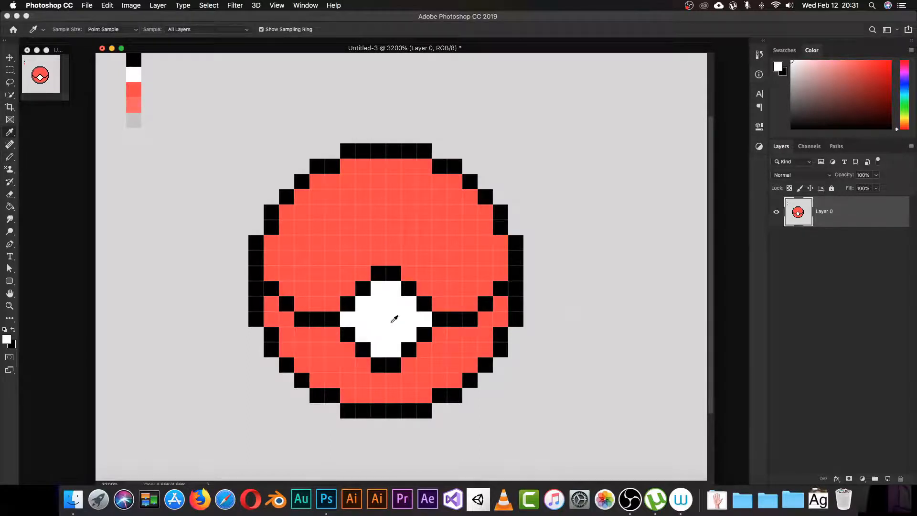
click(392, 322)
key(b)
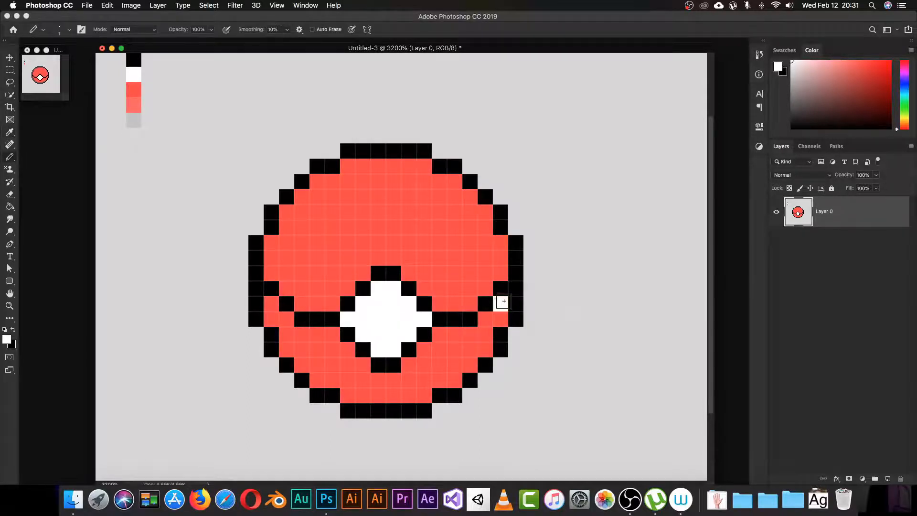
mouse_move(504, 301)
mouse_down()
mouse_move(449, 328)
mouse_move(407, 366)
mouse_up()
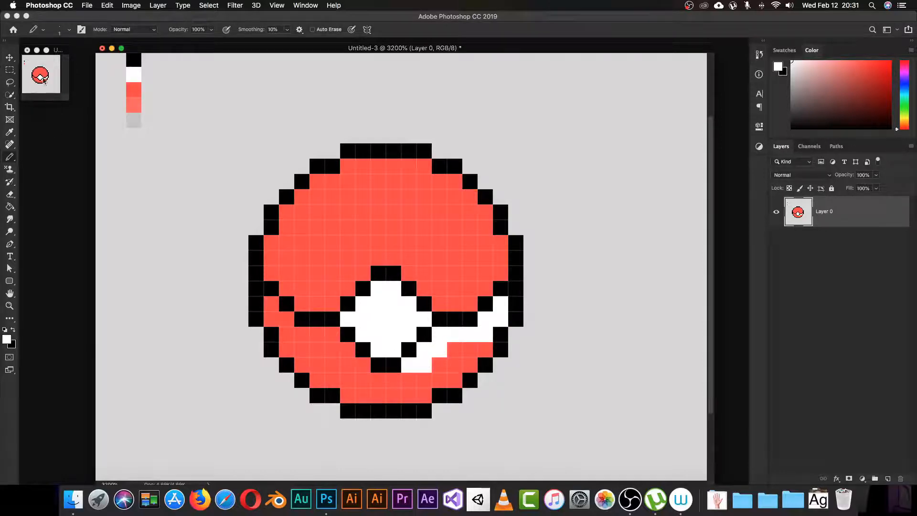
click(290, 323)
mouse_move(290, 324)
mouse_down()
mouse_move(330, 337)
mouse_move(365, 368)
mouse_up()
click(269, 305)
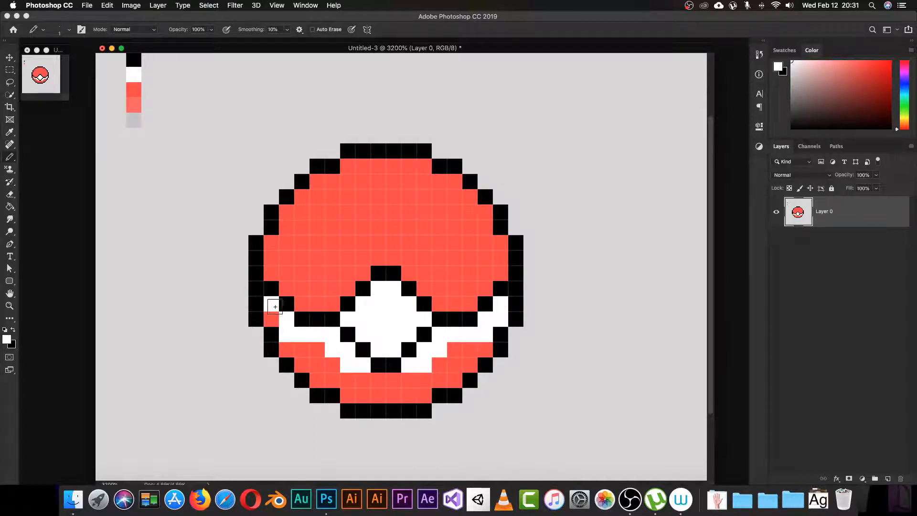
mouse_move(484, 352)
mouse_down()
mouse_move(451, 360)
mouse_move(467, 362)
mouse_move(441, 383)
mouse_move(420, 381)
mouse_up()
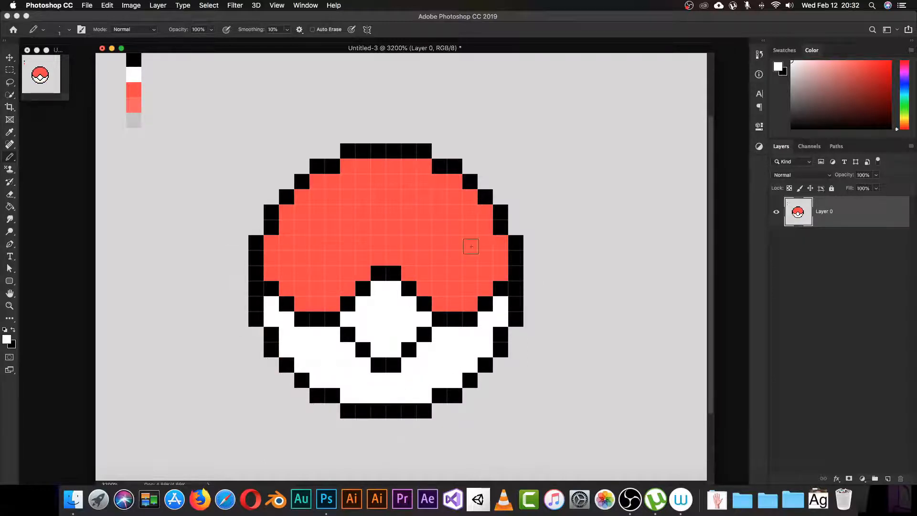
Step: Sample light grey from the colour strip and add grey shade pixels on the lower-right edge
key(i)
click(340, 301)
click(356, 314)
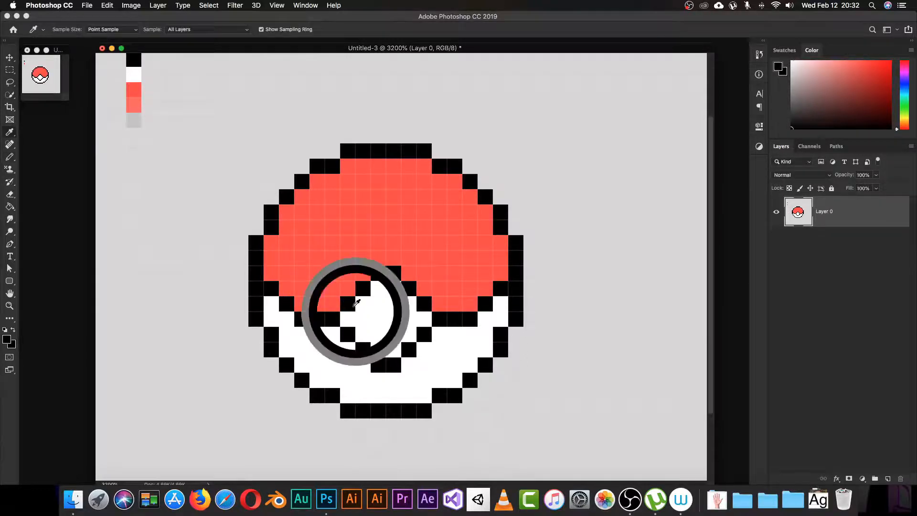
key(b)
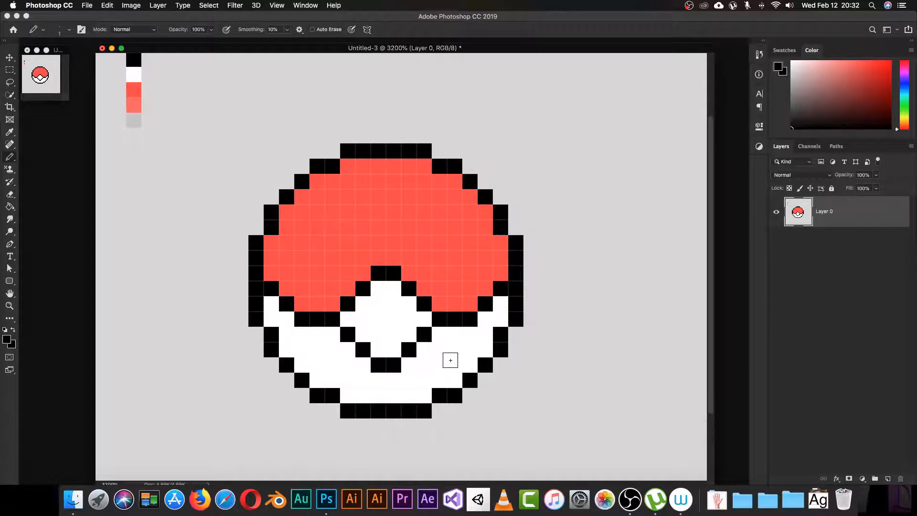
alt+click(136, 121)
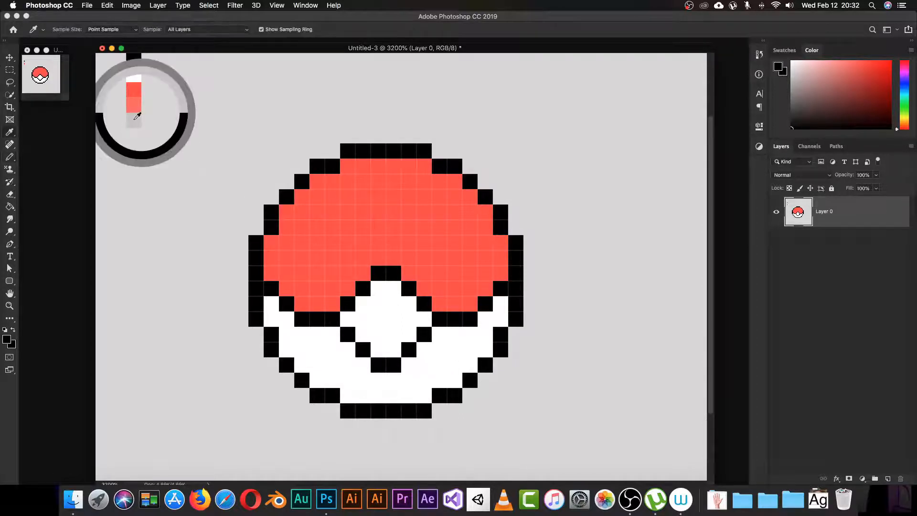
click(501, 319)
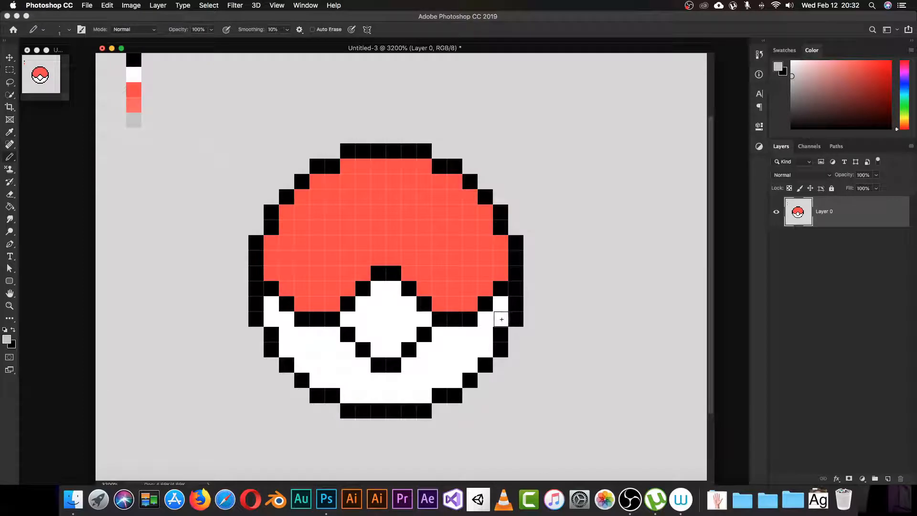
click(486, 334)
Step: Continue the grey shading pixels down the lower-right curve and left along the bottom edge
click(484, 351)
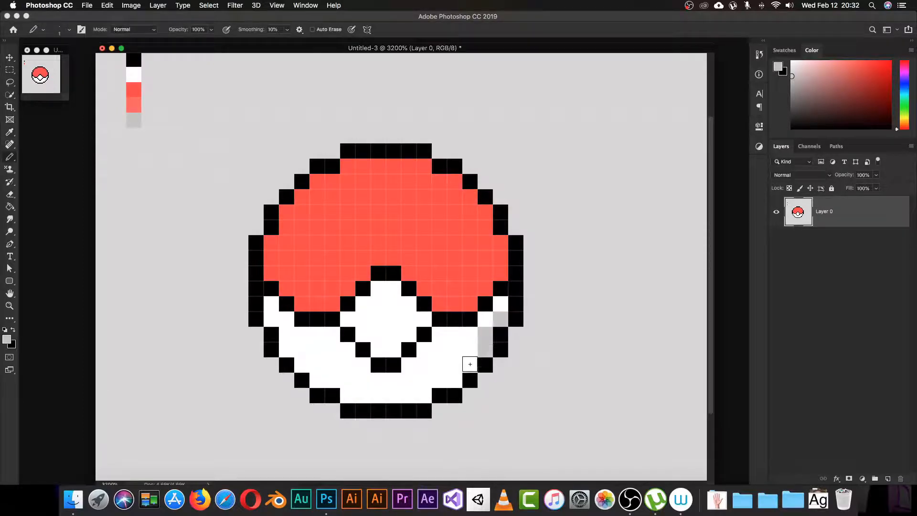
click(470, 365)
click(455, 380)
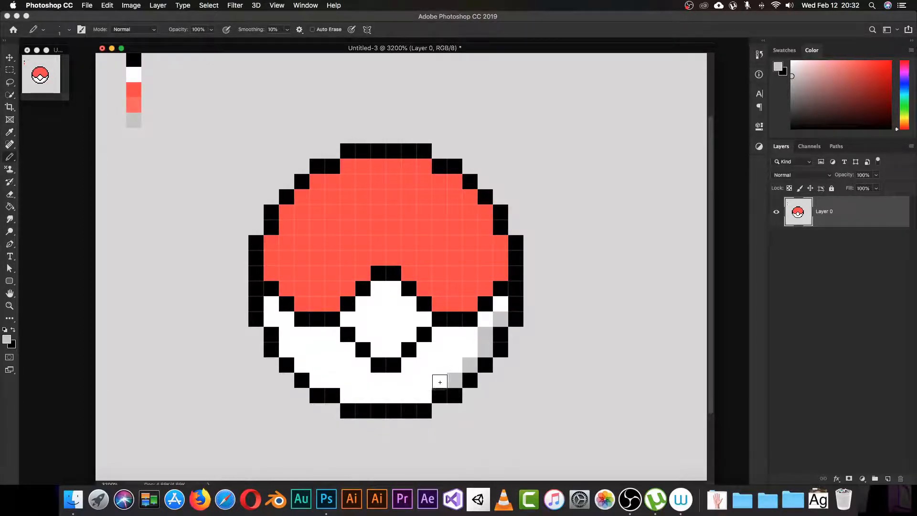
click(439, 381)
click(424, 395)
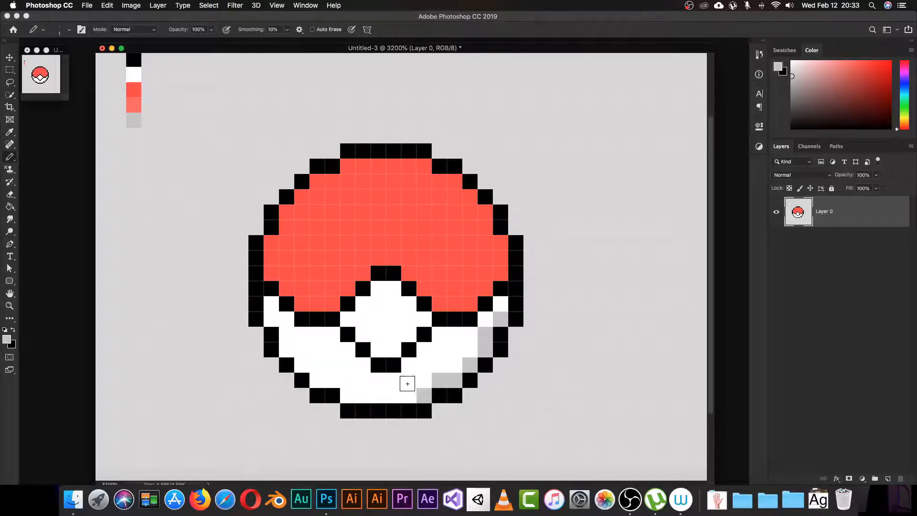
click(409, 396)
Step: Sample the edge grey and paint the pixel above it grey to extend the shading
key(i)
click(438, 336)
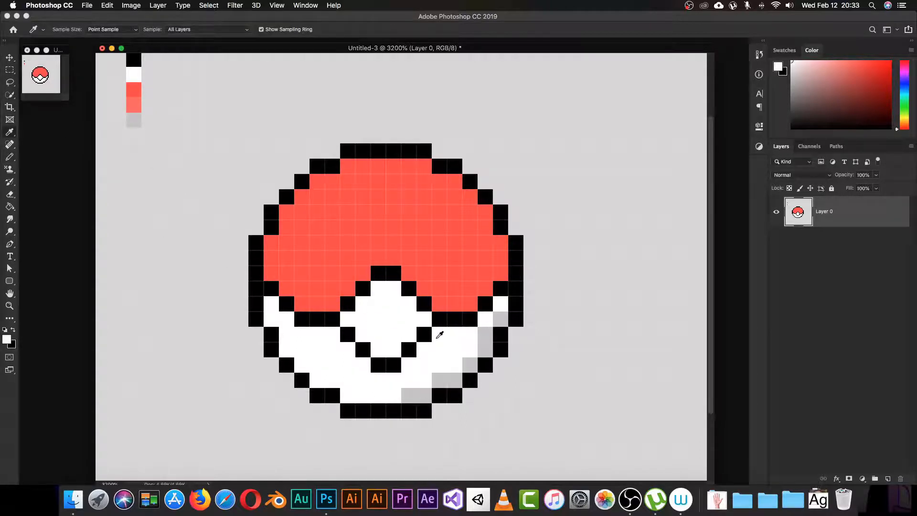
key(b)
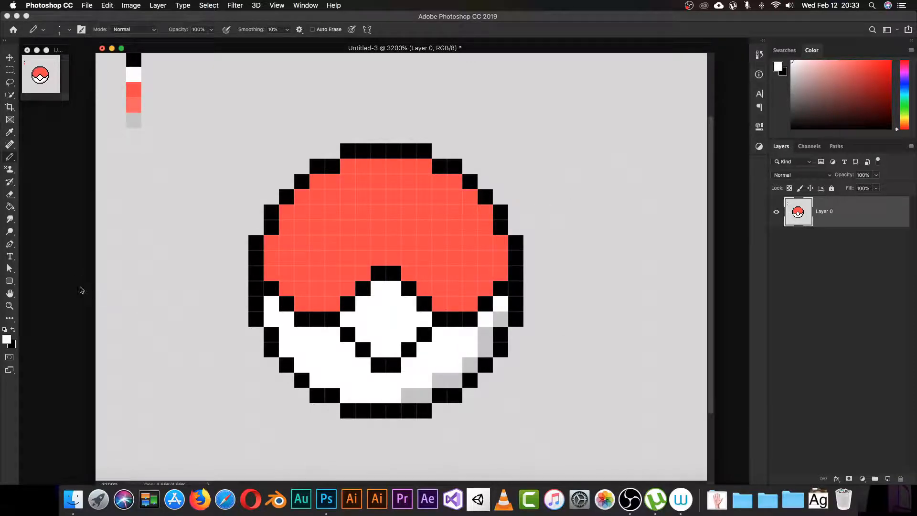
key(i)
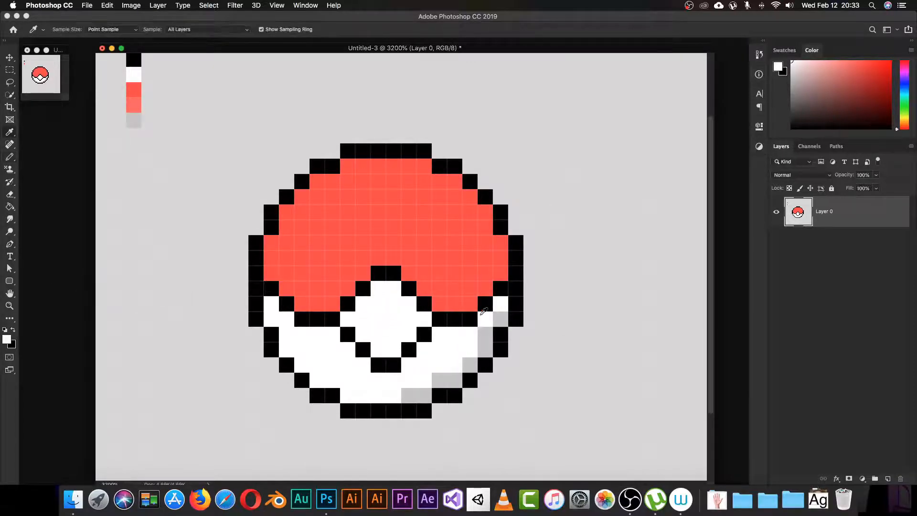
click(505, 318)
key(b)
click(500, 304)
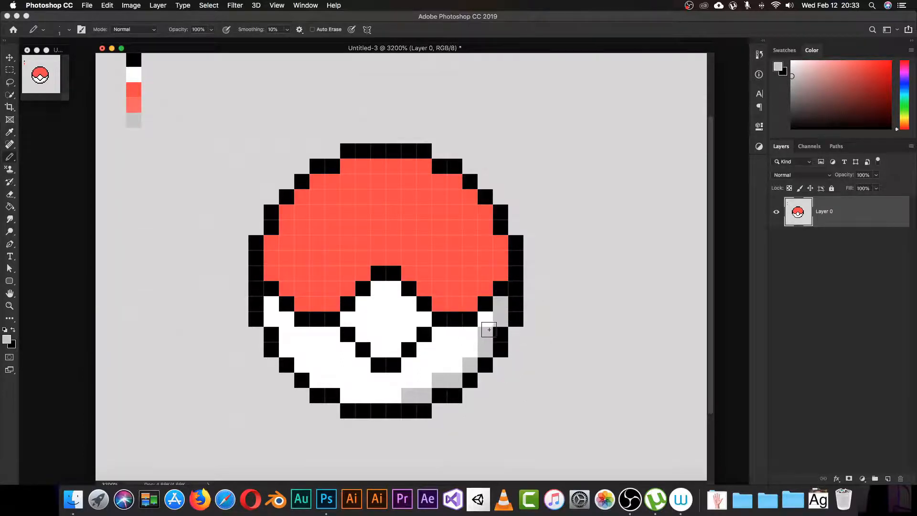
Step: Sample white and lower its brightness to 95 for an off-white #f2f2f2 foreground colour
key(i)
click(485, 319)
key(b)
click(6, 341)
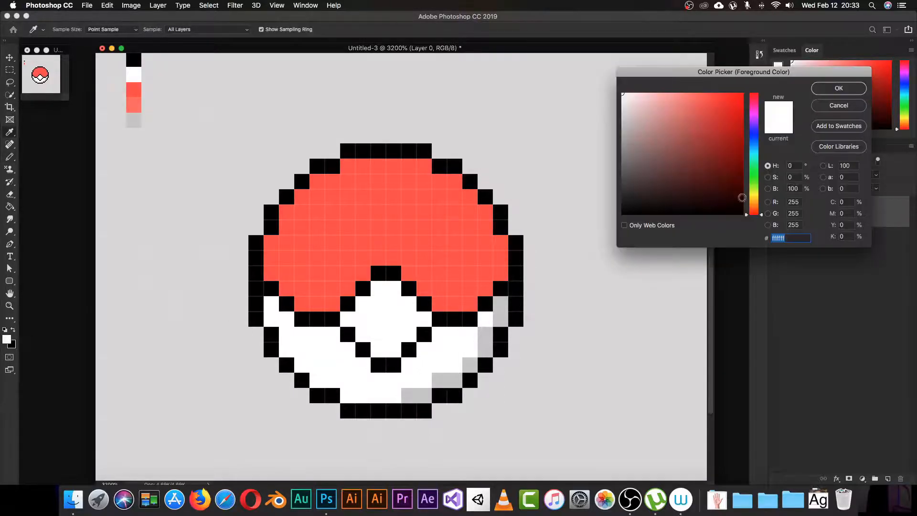
click(801, 188)
text(95)
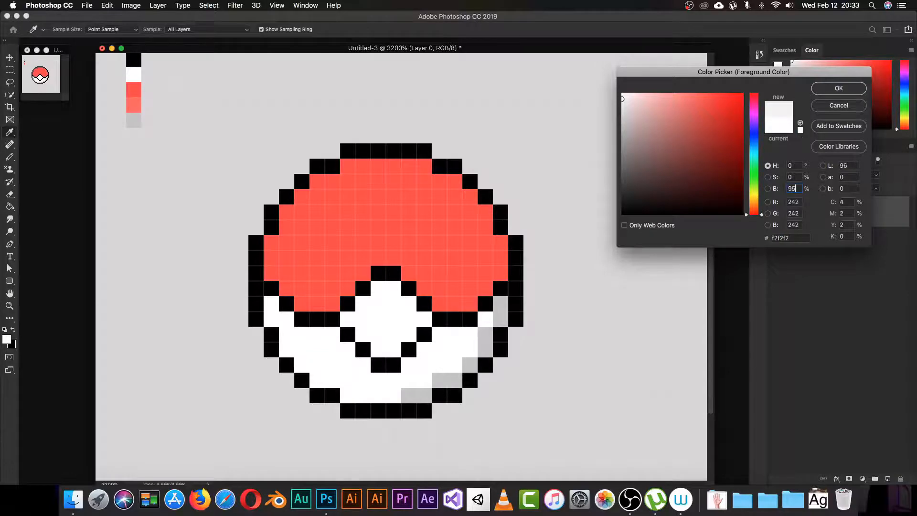
key(Return)
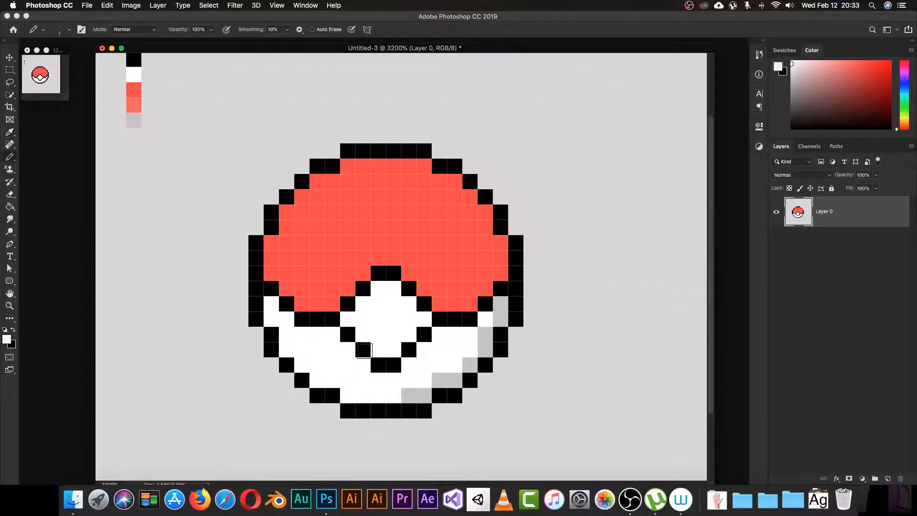
Step: Paint off-white f2f2f2 pixels along the lower-right curve and under the centre button
click(482, 325)
drag(468, 353, 410, 380)
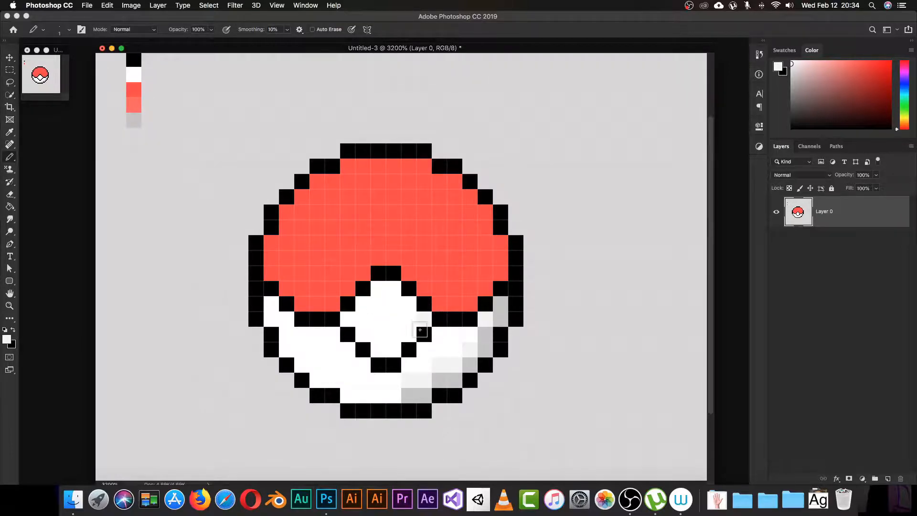
click(390, 351)
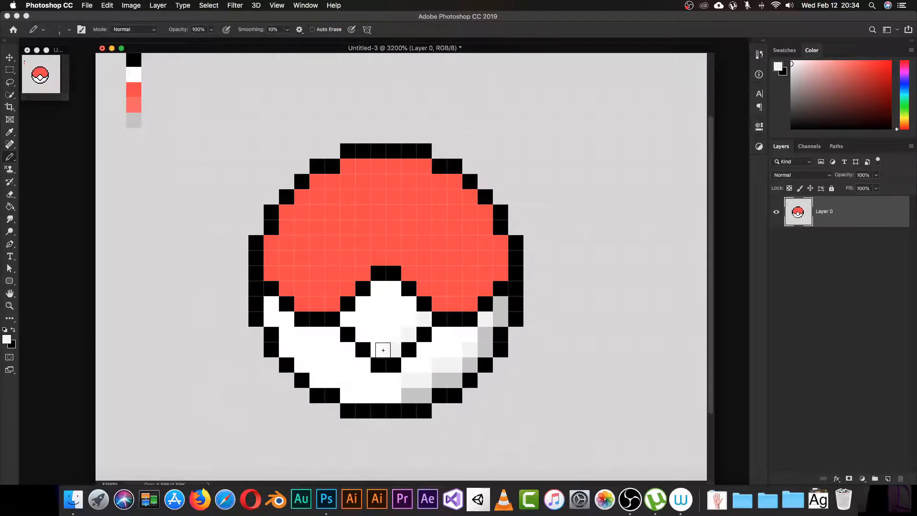
click(382, 351)
Step: Sample the light grey from the ball and add a shading pixel below the centre button
key(i)
click(487, 348)
key(b)
click(393, 349)
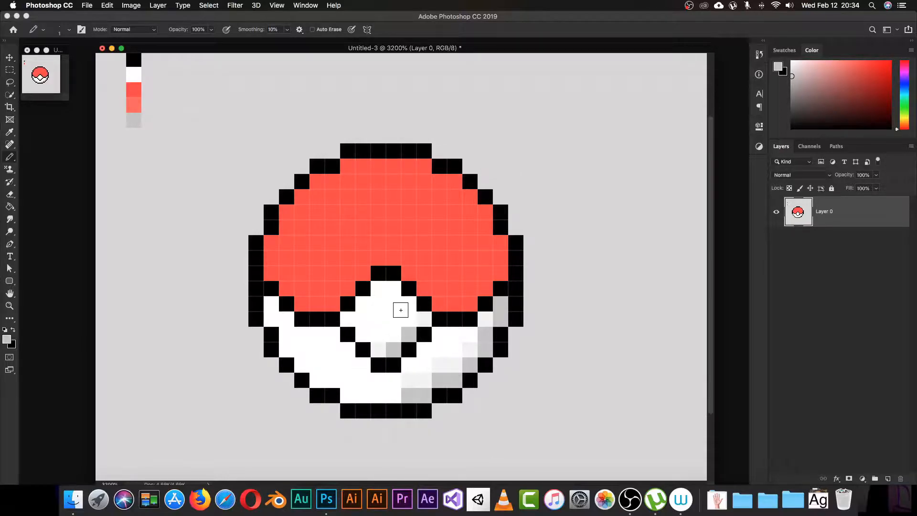
Step: Shade the centre button's left side light grey and restore one button pixel to white
key(i)
click(385, 320)
key(b)
key(i)
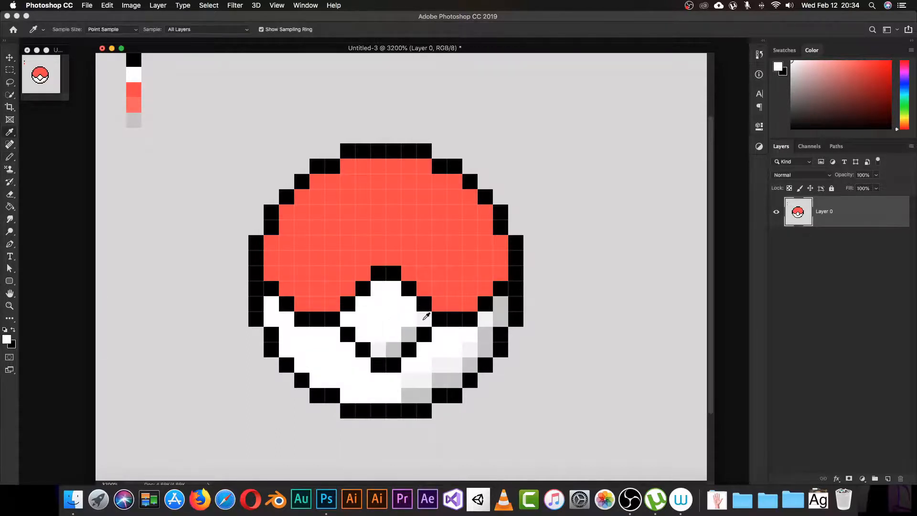
key(b)
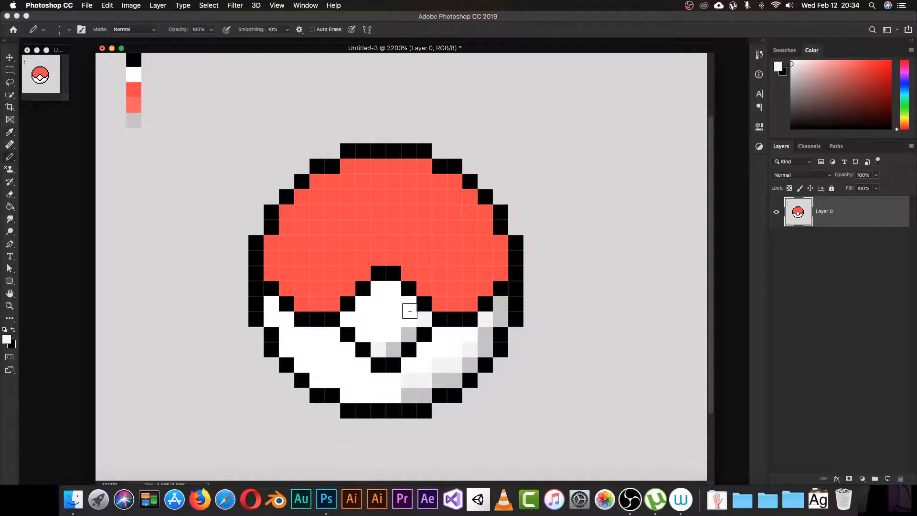
click(361, 308)
click(353, 320)
click(364, 332)
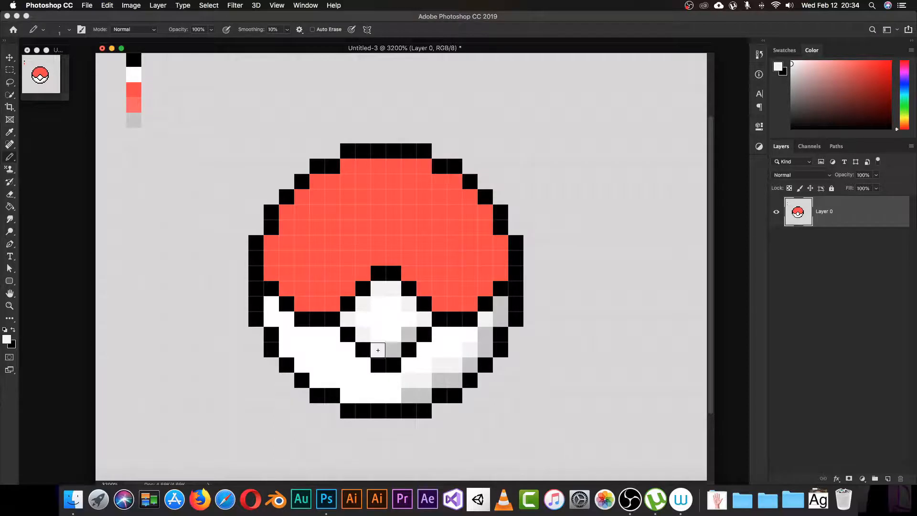
click(409, 334)
Step: Shade a pixel on the button's right side grey, then return to white as the colour
key(i)
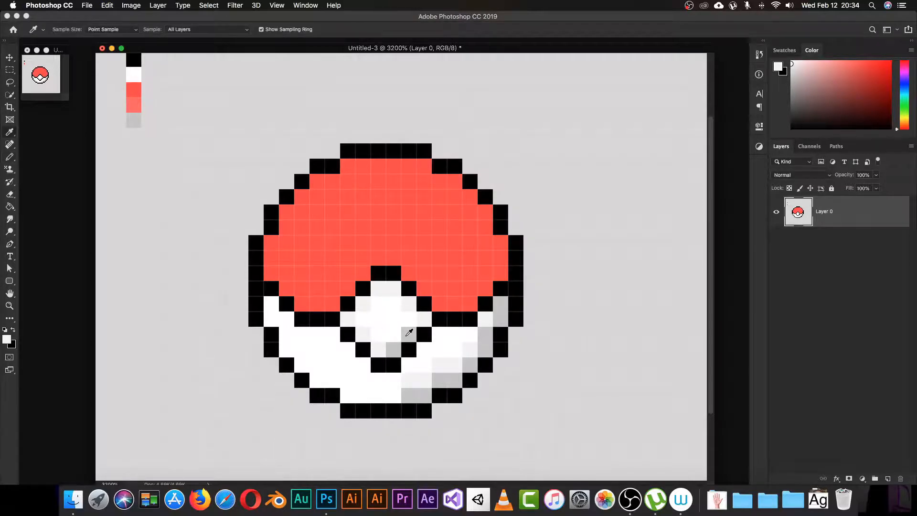
click(409, 332)
key(b)
click(424, 318)
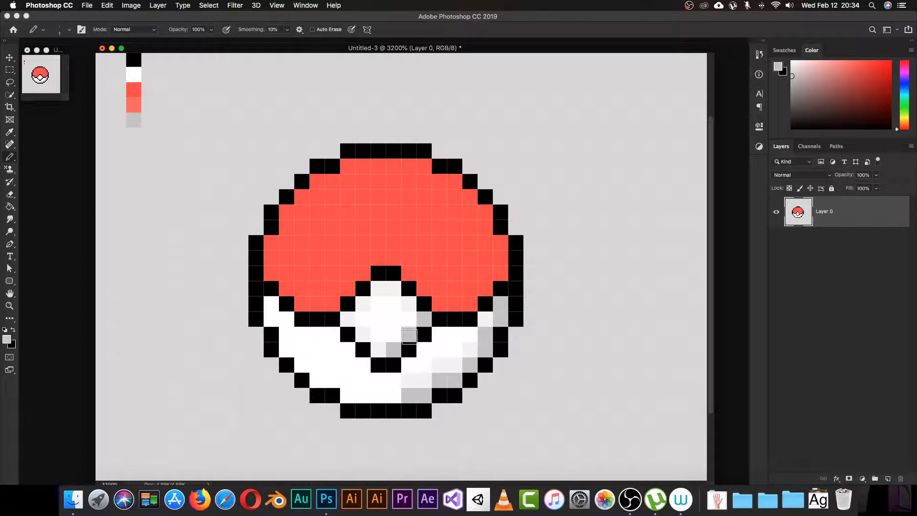
key(i)
click(413, 308)
key(b)
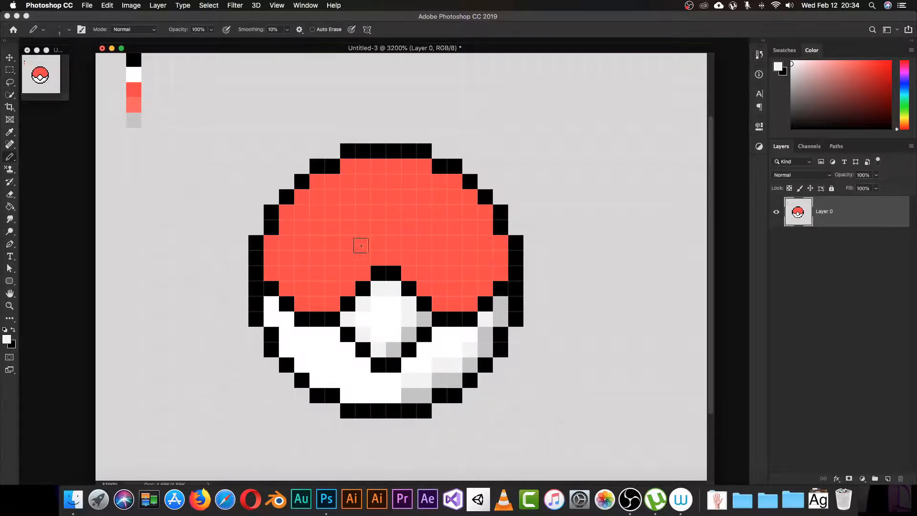
Step: Sample the top-half red and darken it to brightness 94 (#f04141) in the Color Picker
key(i)
click(483, 253)
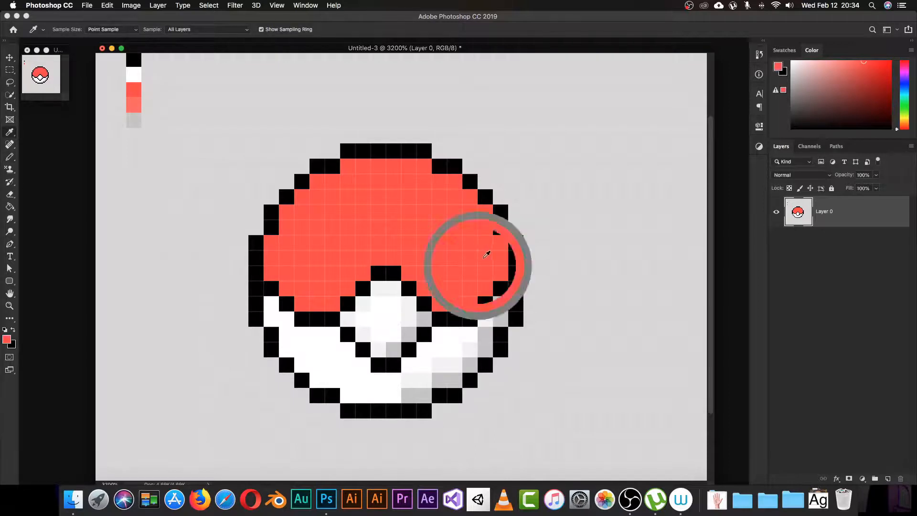
key(b)
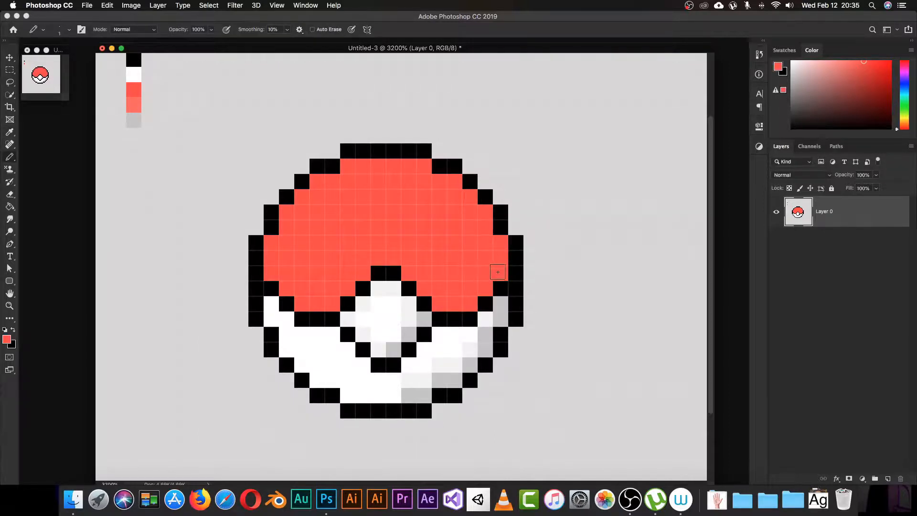
click(7, 340)
double_click(794, 189)
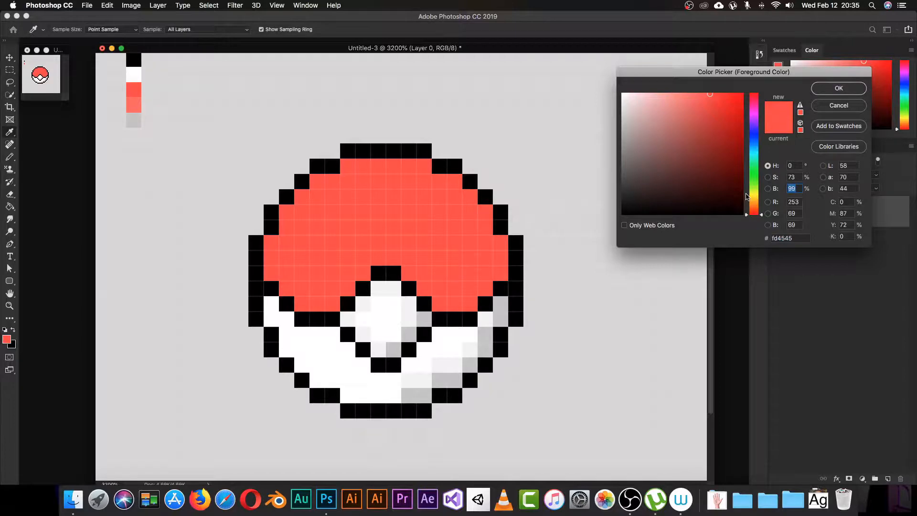
text(94)
click(824, 90)
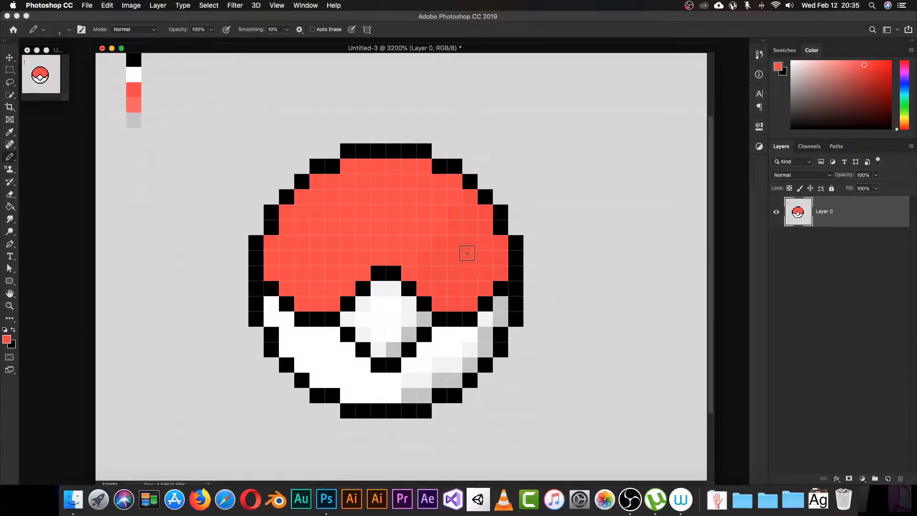
Step: Resample red from the top half's right side and set its brightness to 94 again
key(i)
click(507, 261)
key(b)
click(7, 340)
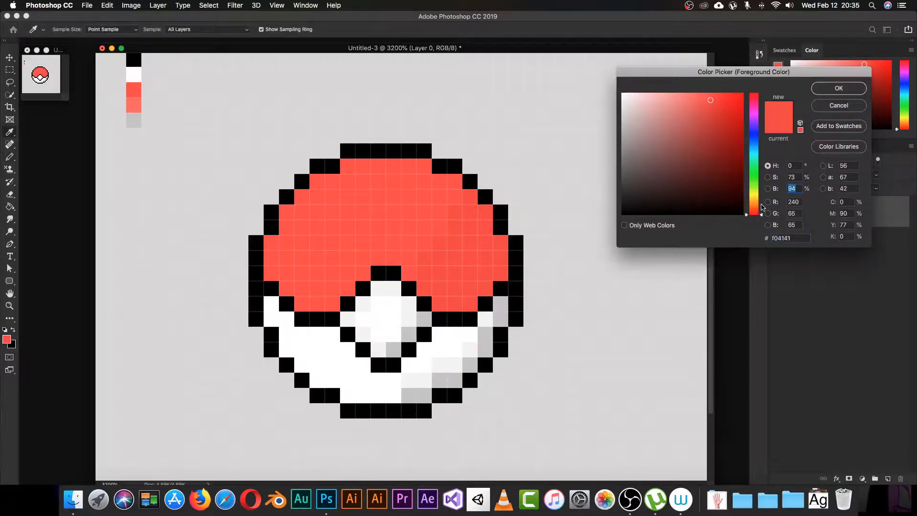
text(94)
key(Return)
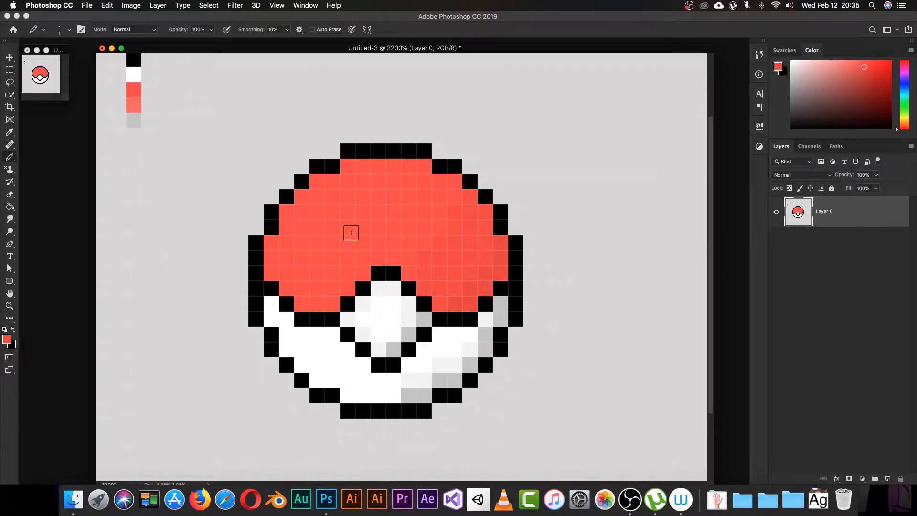
Step: Sample white and paint a single highlight pixel on the upper left of the red top
key(i)
click(386, 317)
key(b)
click(304, 213)
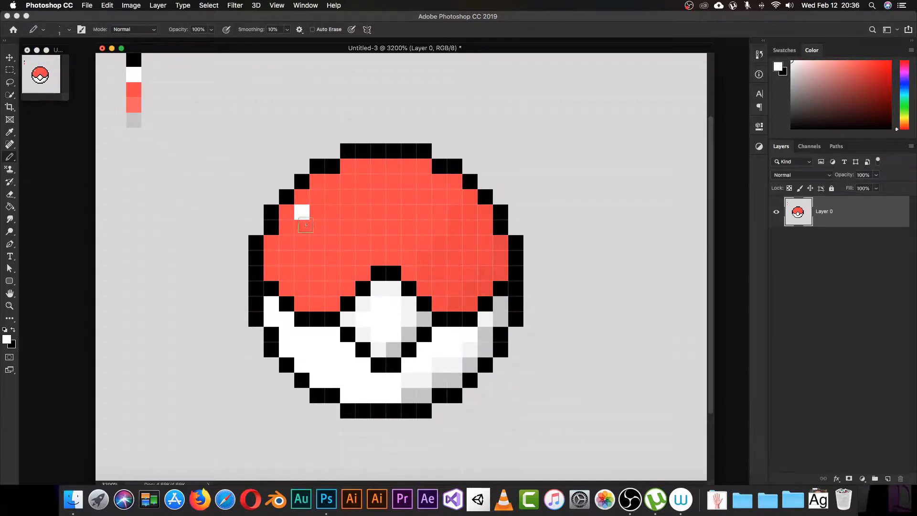
Step: Sample the cap's red, then set brightness 100 and shift it toward a lighter pinkish red
key(i)
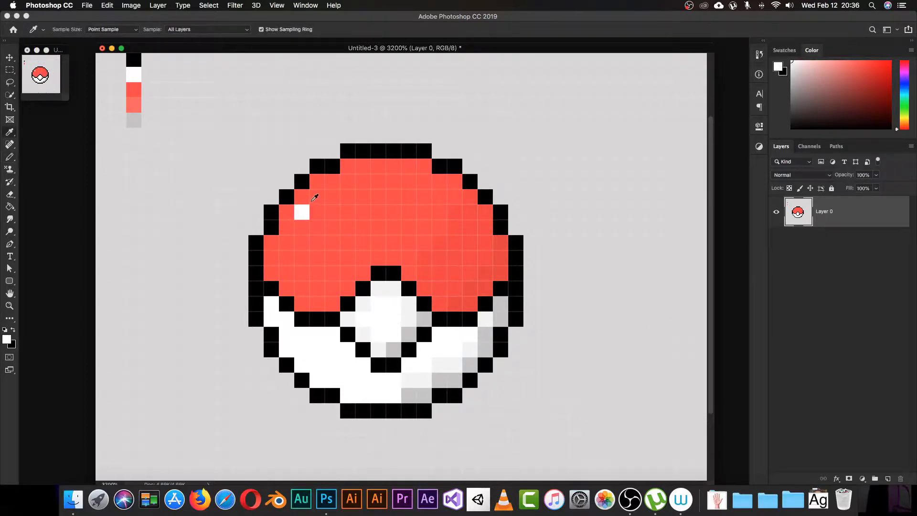
click(317, 198)
key(b)
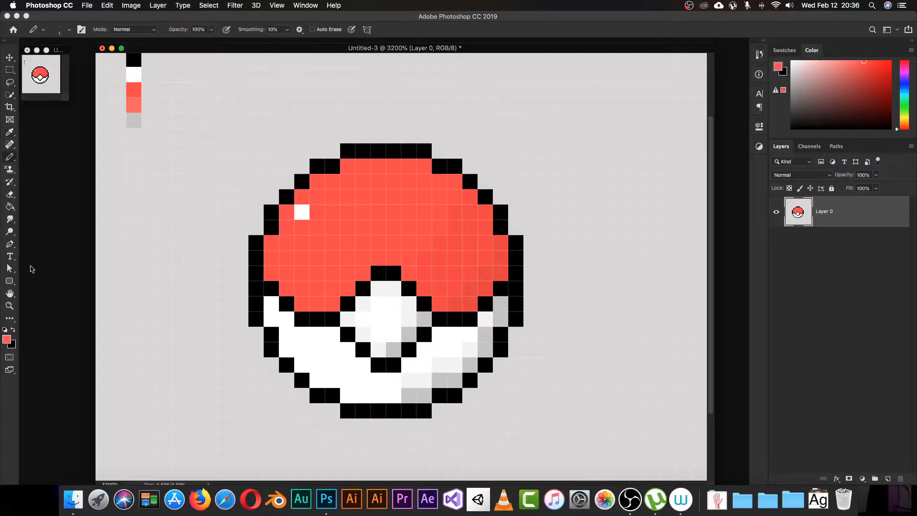
click(7, 340)
click(797, 189)
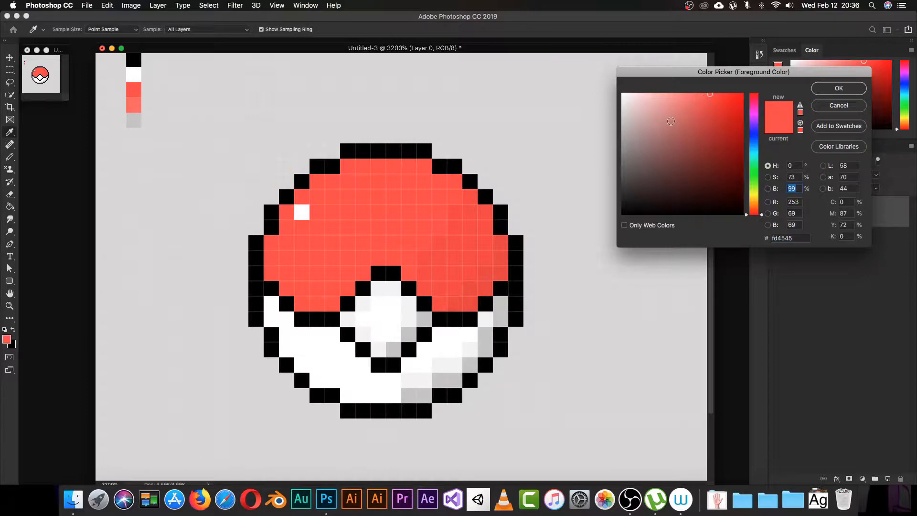
text(100)
drag(710, 94, 692, 95)
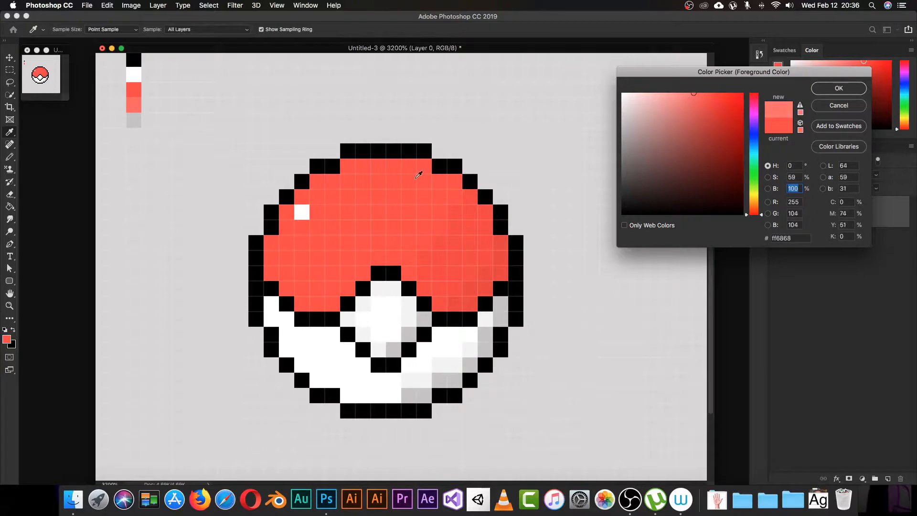
click(815, 92)
Step: Paint lighter red pixels around the white highlight, undoing one misplaced pixel
key(b)
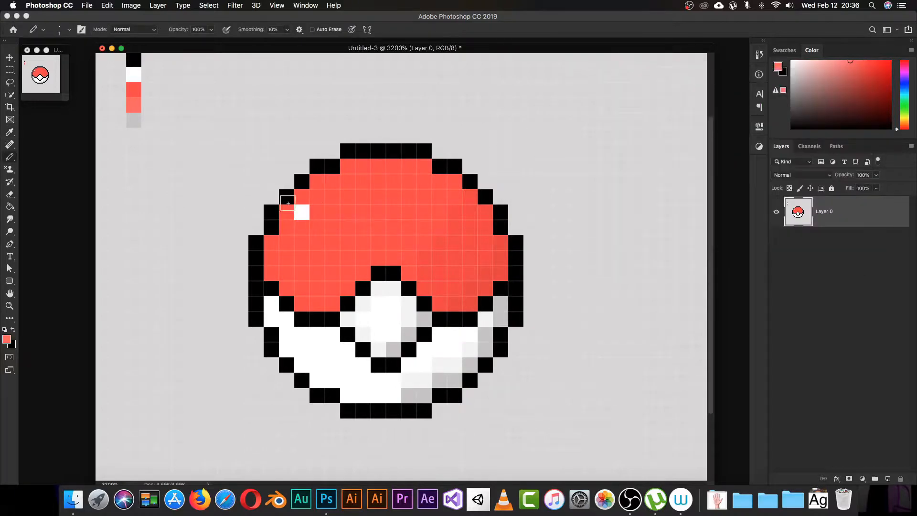
click(318, 197)
key(super+z)
click(317, 212)
click(302, 227)
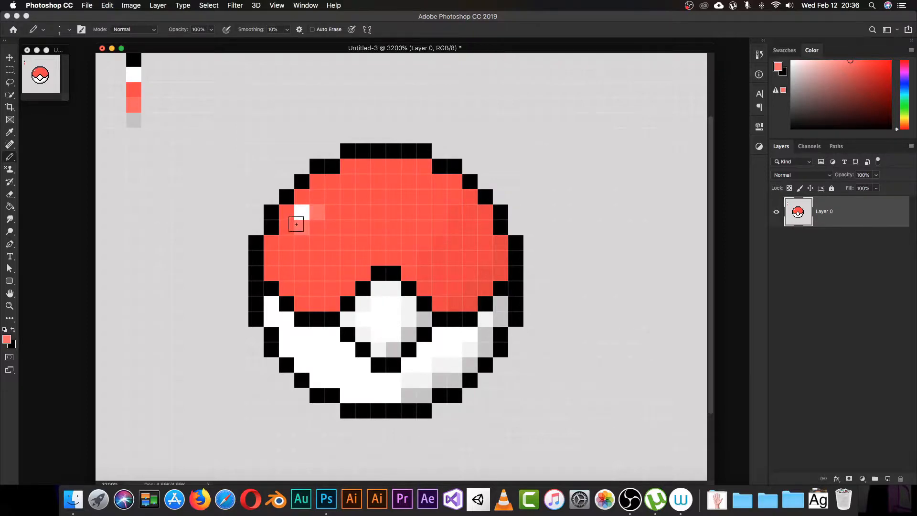
click(287, 213)
click(303, 199)
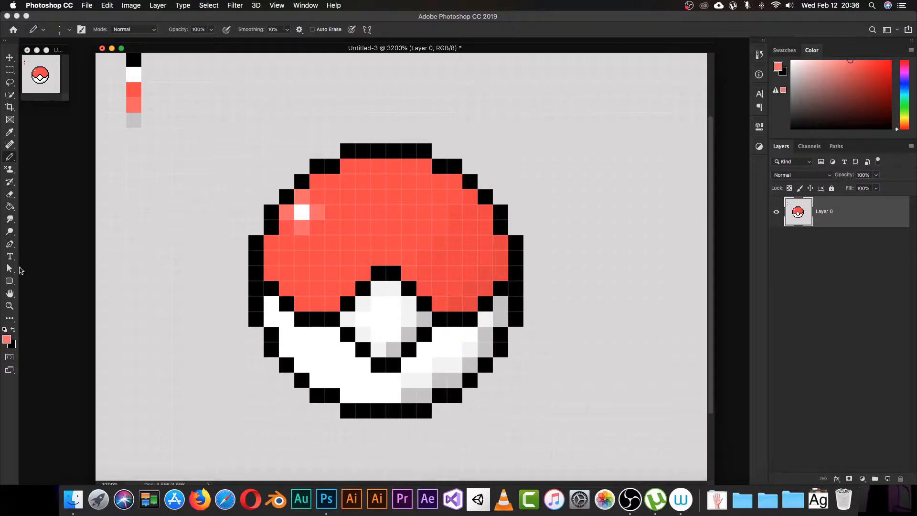
Step: Switch to pale pink #fe9090 and ring the white shine pixel with it
click(7, 339)
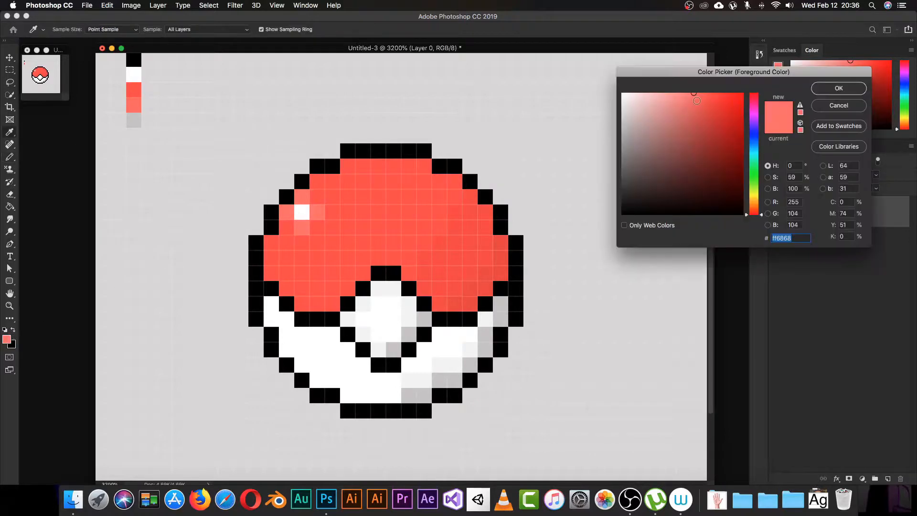
drag(686, 95, 675, 94)
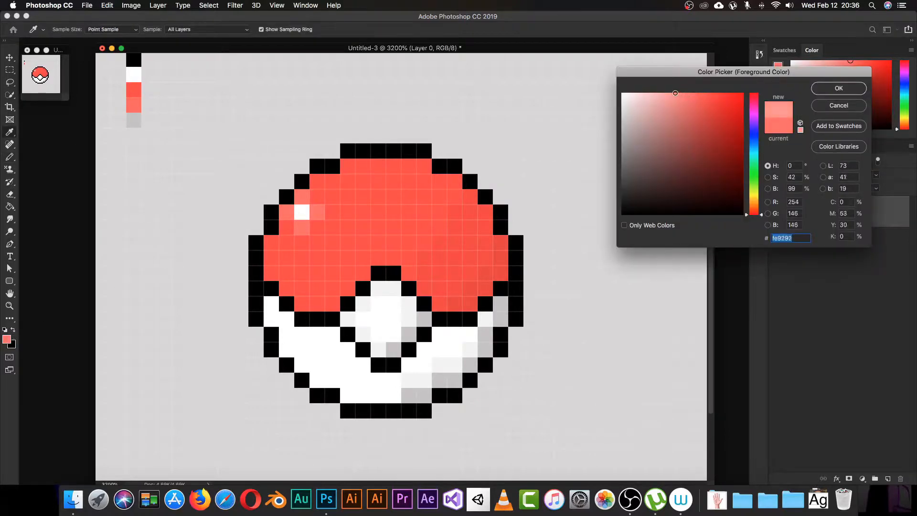
click(812, 91)
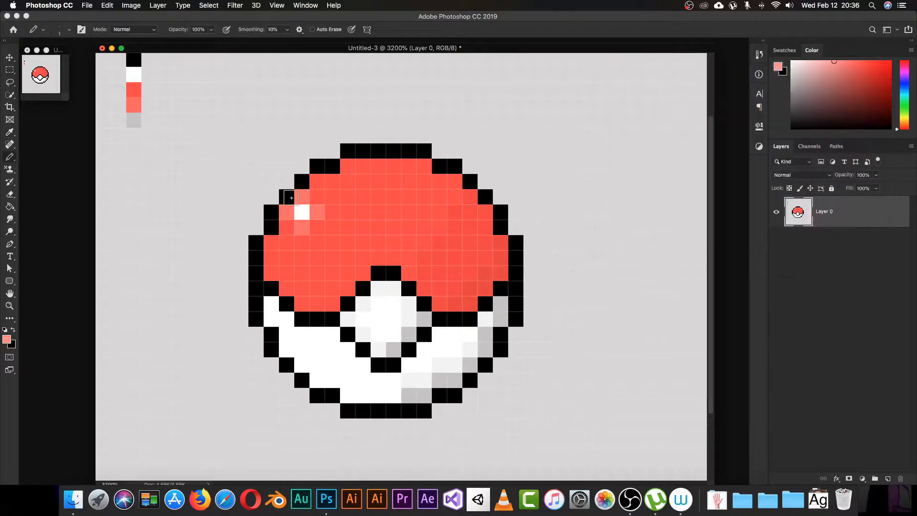
click(302, 226)
click(287, 210)
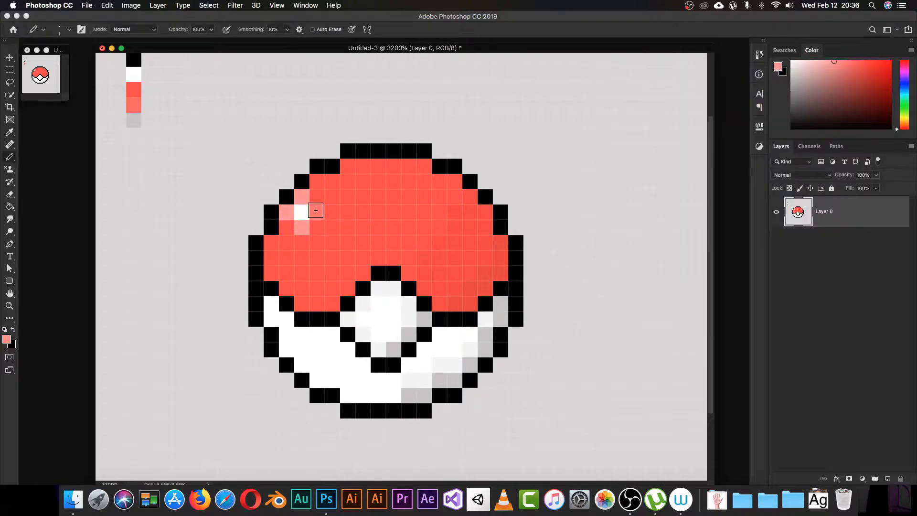
click(317, 210)
click(316, 199)
click(287, 227)
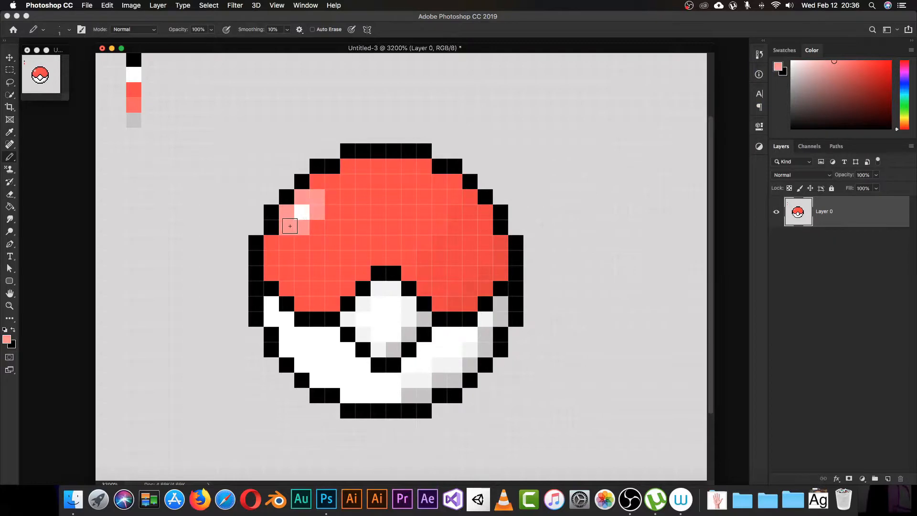
click(316, 229)
Step: Choose a slightly deeper pink, f87878, as the foreground colour
click(7, 340)
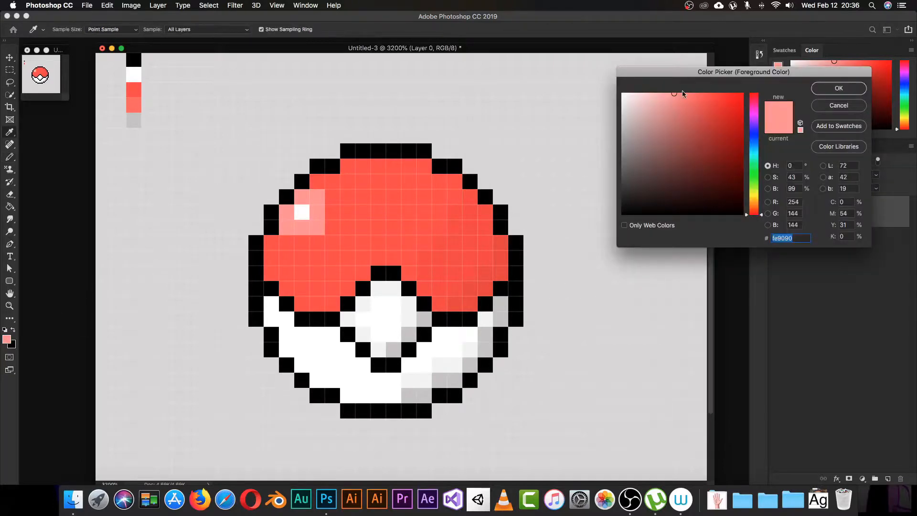
click(685, 96)
click(821, 87)
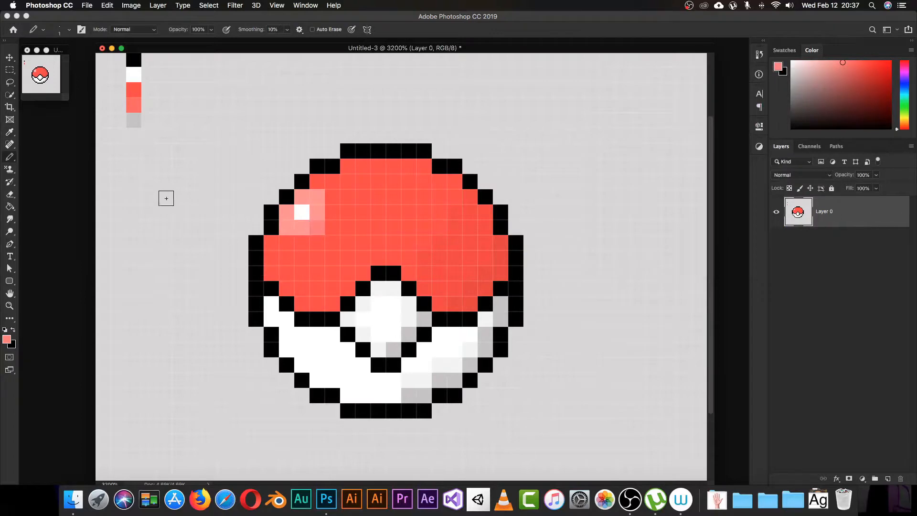
Step: Repaint the lower-right shine pixel in cap red, then pick up pale pink from the highlight
key(i)
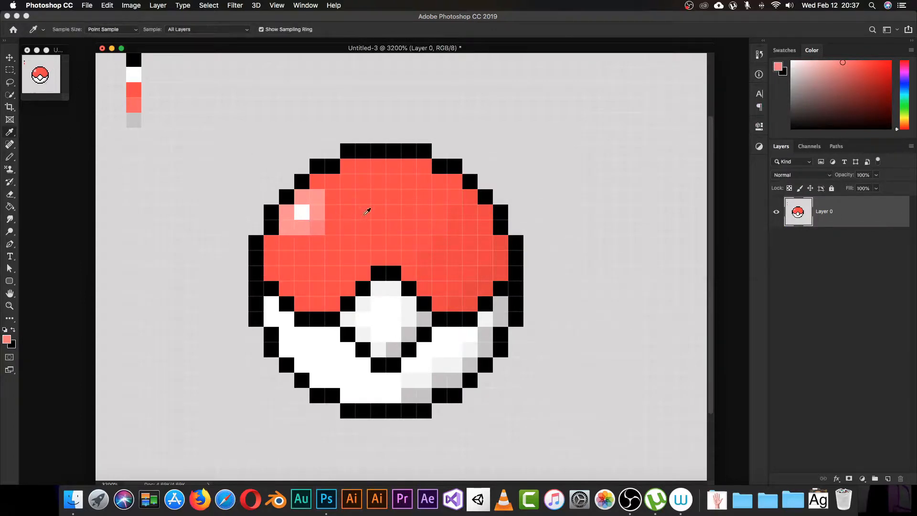
click(329, 239)
key(b)
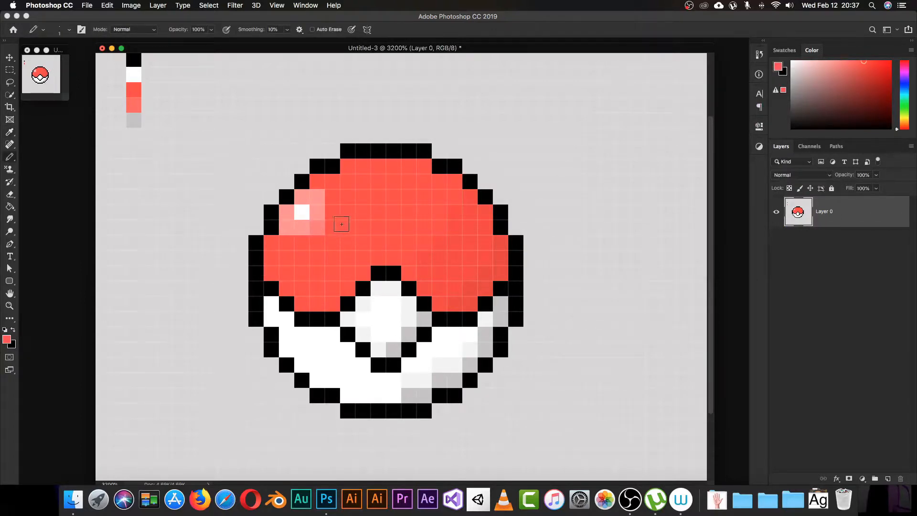
click(316, 229)
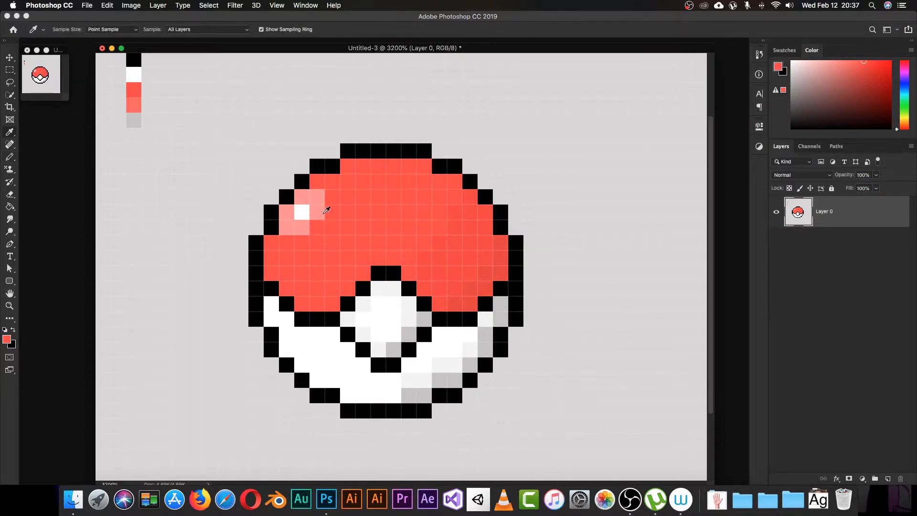
alt+click(319, 200)
click(317, 212)
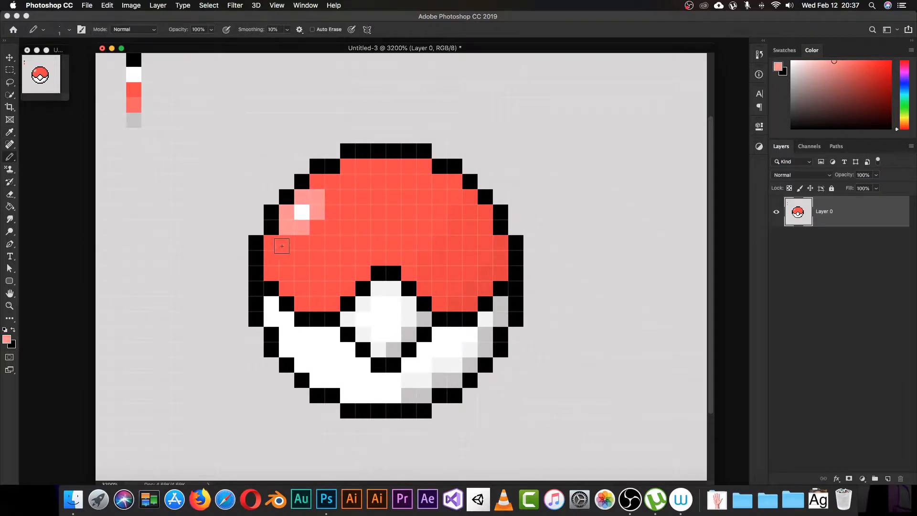
Step: Paint pale pink over the upper-left cap pixels and down a column beside the highlight
click(316, 183)
click(333, 198)
click(336, 213)
click(334, 228)
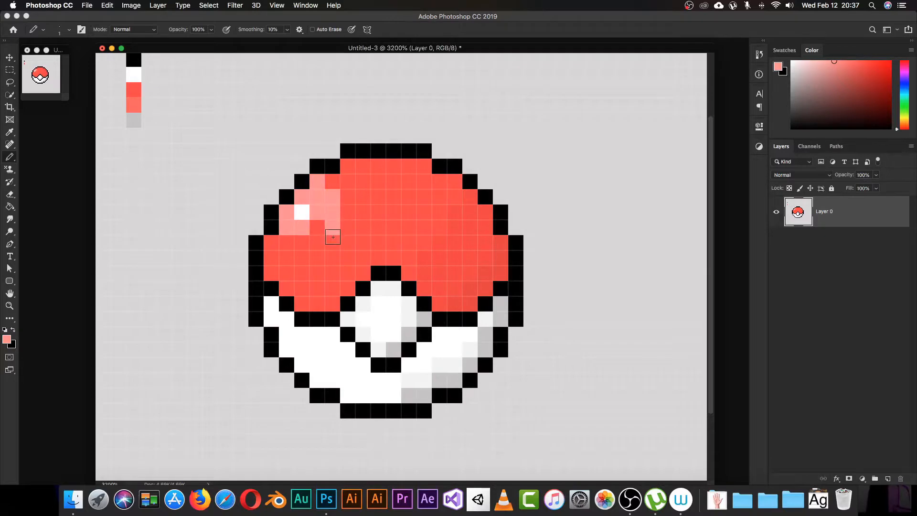
click(332, 244)
Step: Widen the pale pink shine across the cap's left side to its edge, filling gaps
click(311, 244)
click(301, 245)
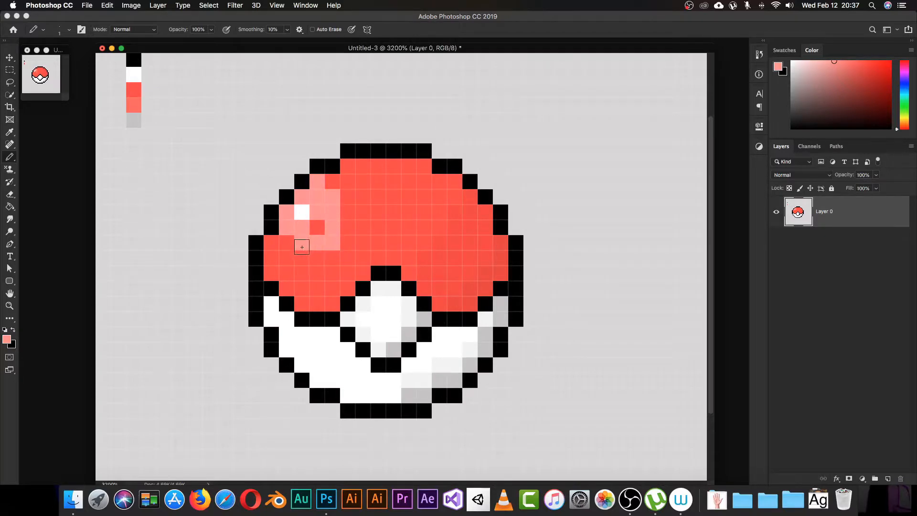
click(287, 257)
click(286, 244)
click(275, 244)
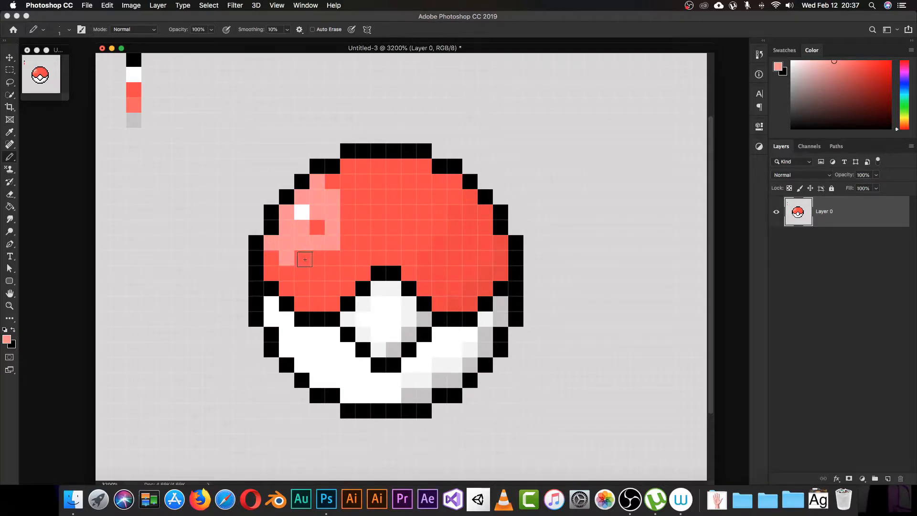
click(296, 258)
click(274, 258)
click(317, 257)
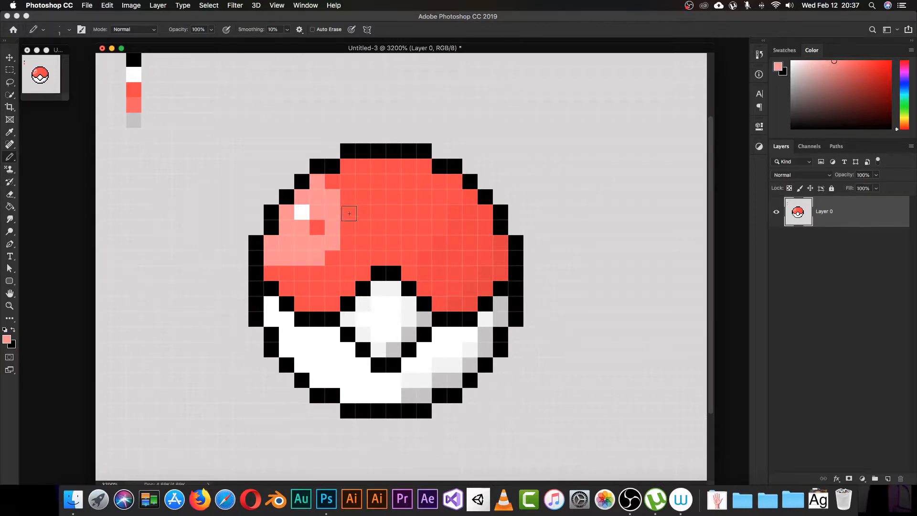
click(318, 228)
click(334, 256)
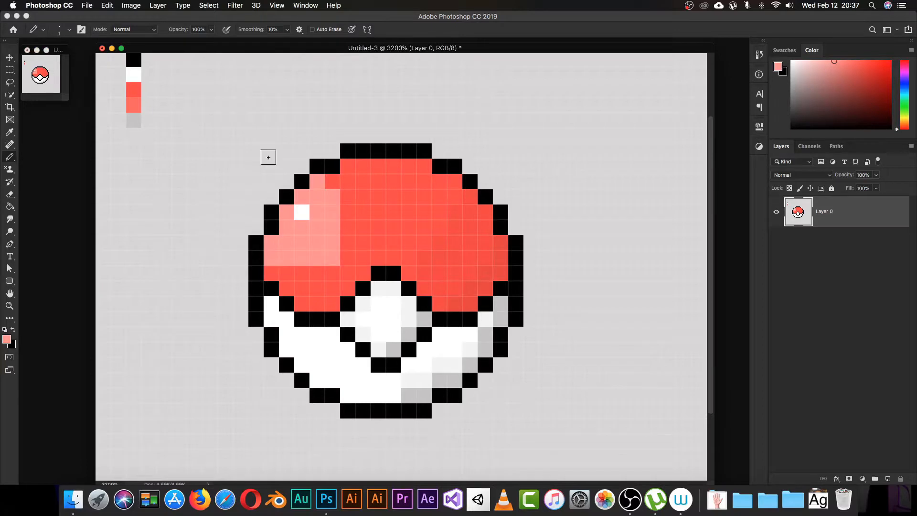
Step: Extend the pale pink shine another column to the right, undoing a stray outline pixel
click(333, 182)
click(349, 196)
click(349, 212)
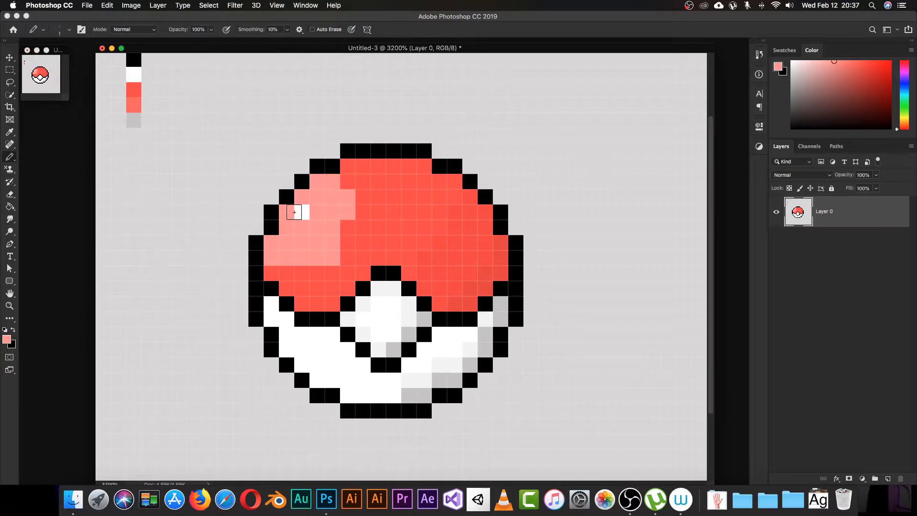
click(348, 227)
click(348, 243)
click(348, 258)
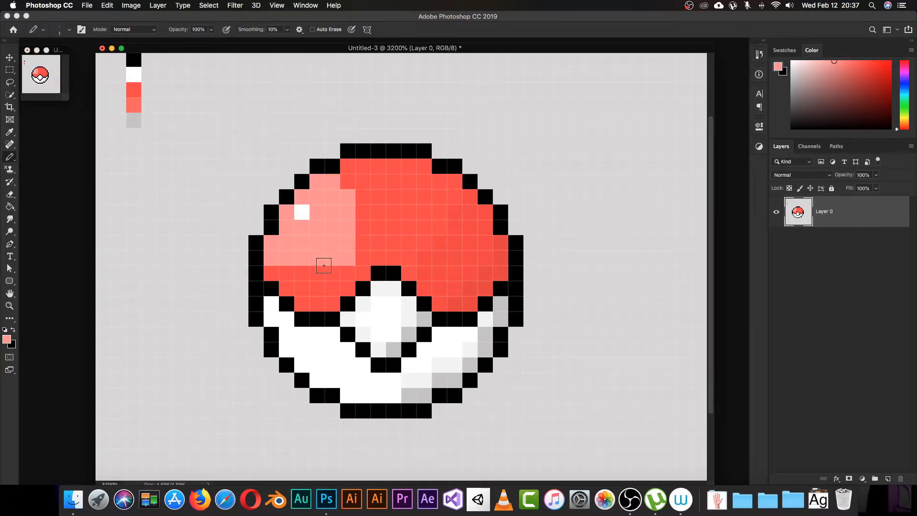
key(super+z)
click(350, 184)
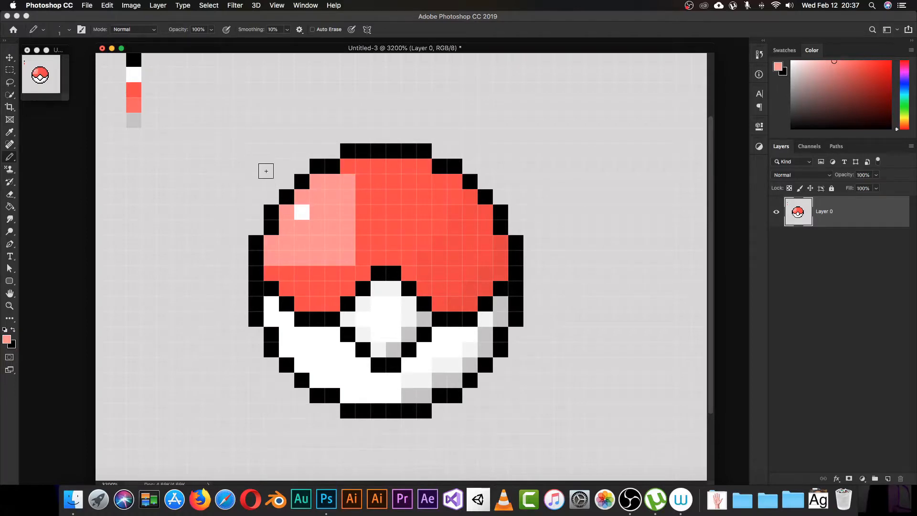
Step: Repaint the overflowing pink pixels in the cap's base red #fe4a4a
key(i)
click(373, 254)
key(b)
click(352, 188)
mouse_move(352, 189)
mouse_down()
mouse_move(350, 229)
mouse_move(326, 267)
mouse_up()
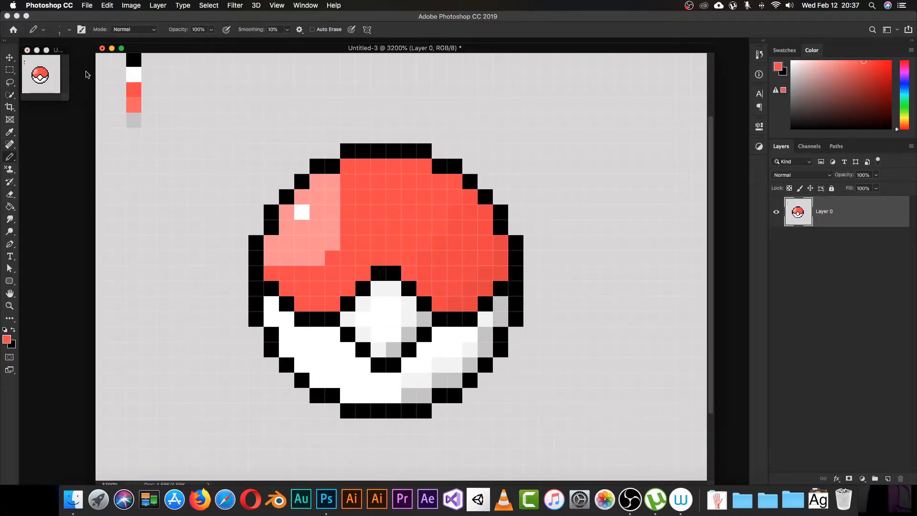
click(332, 182)
click(272, 258)
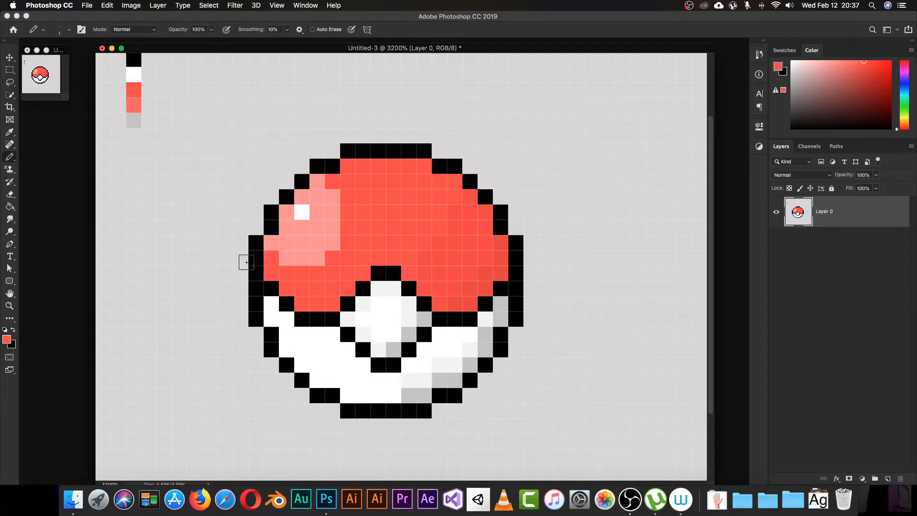
click(317, 258)
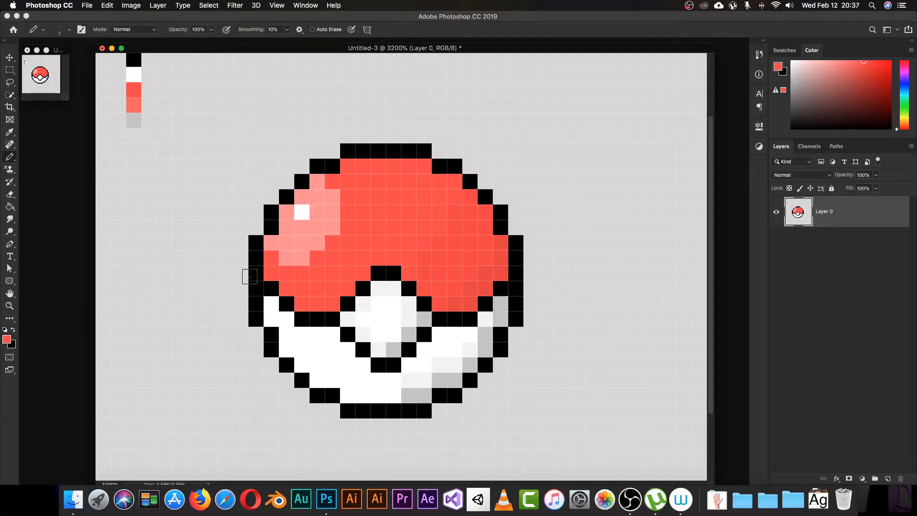
Step: Pick a lighter red (fd5353) and repaint the shine's edge pixels with it
click(7, 340)
drag(709, 95, 704, 94)
click(820, 89)
mouse_move(335, 194)
mouse_down()
mouse_move(335, 233)
mouse_move(322, 249)
mouse_move(280, 261)
mouse_up()
click(268, 247)
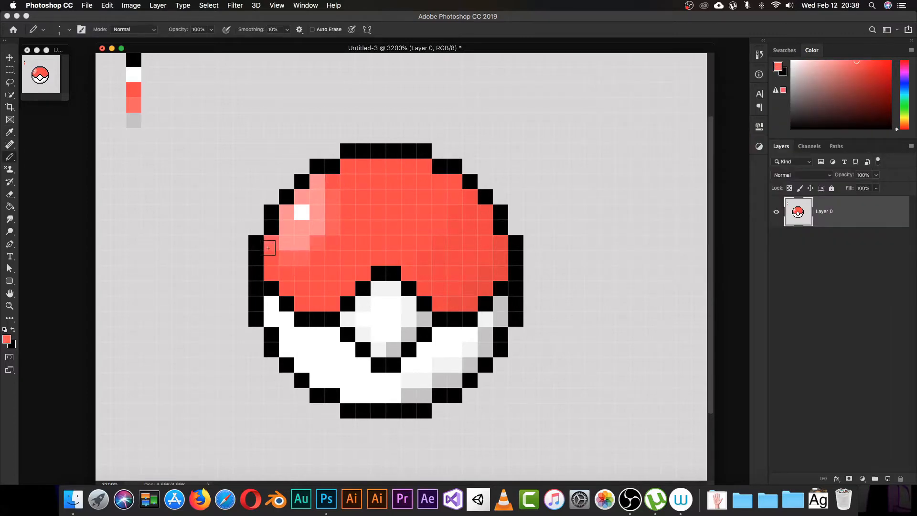
click(320, 184)
Step: Choose a mid grey and pencil a drop shadow beneath the ball's bottom outline
scroll(459, 279, down, 5)
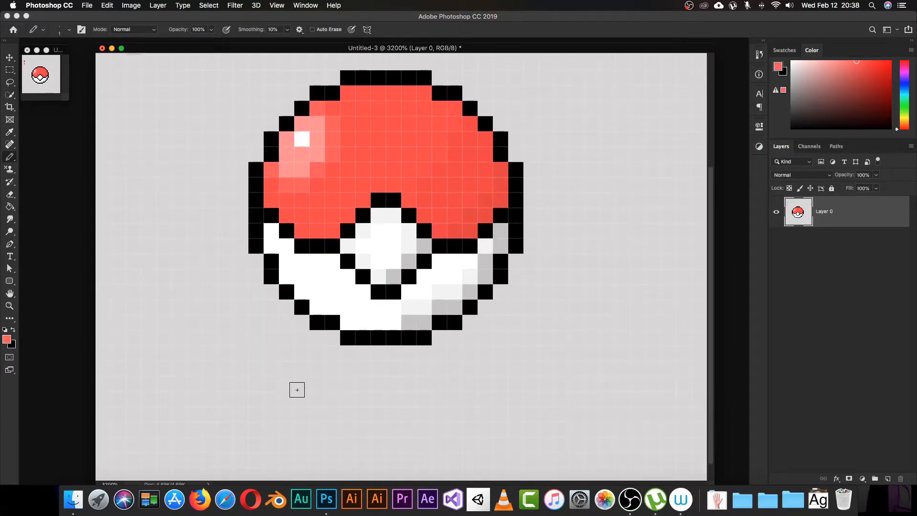
key(i)
click(388, 342)
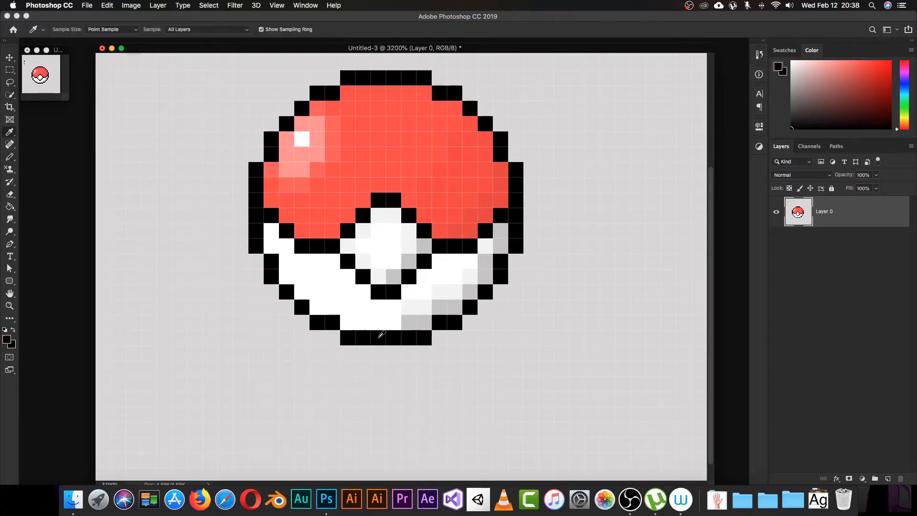
click(6, 339)
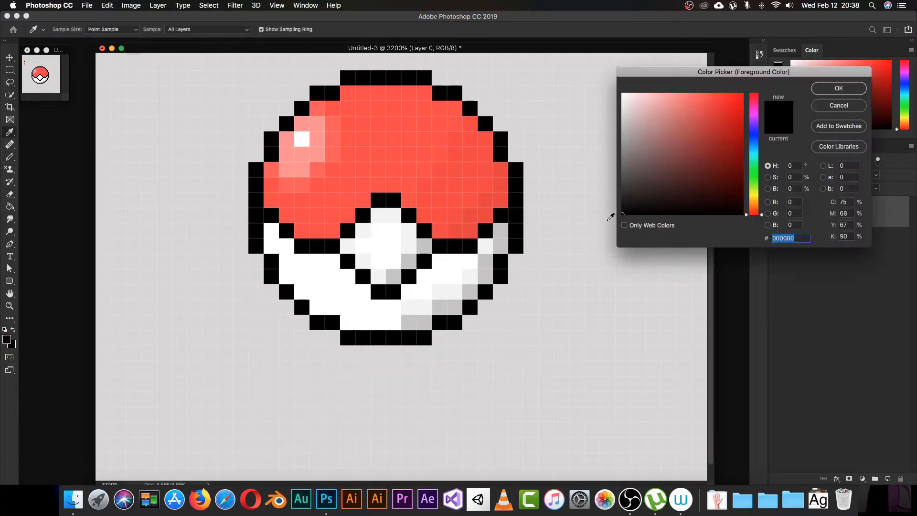
drag(623, 187, 624, 160)
click(585, 197)
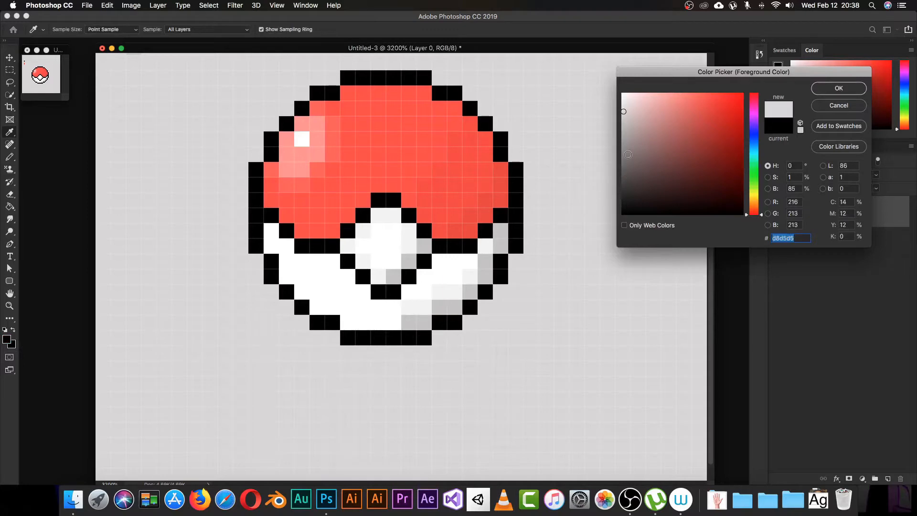
click(625, 129)
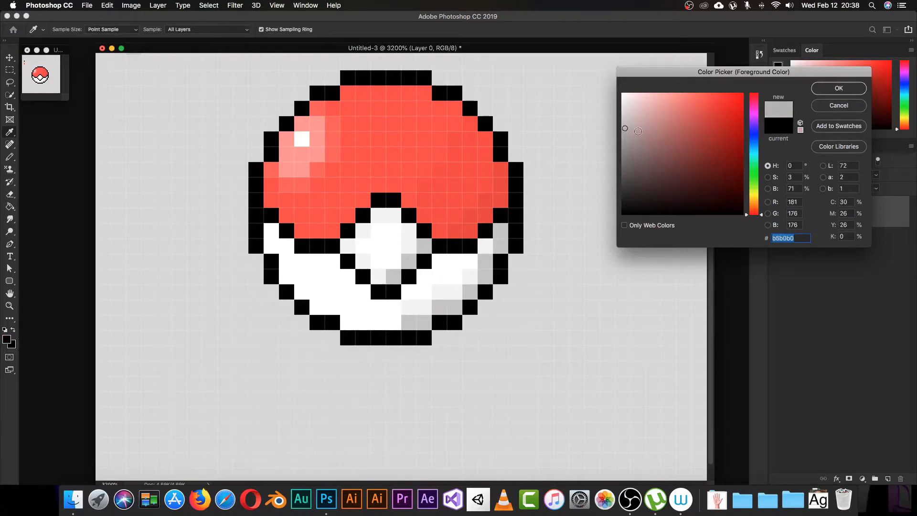
click(623, 144)
click(820, 89)
key(b)
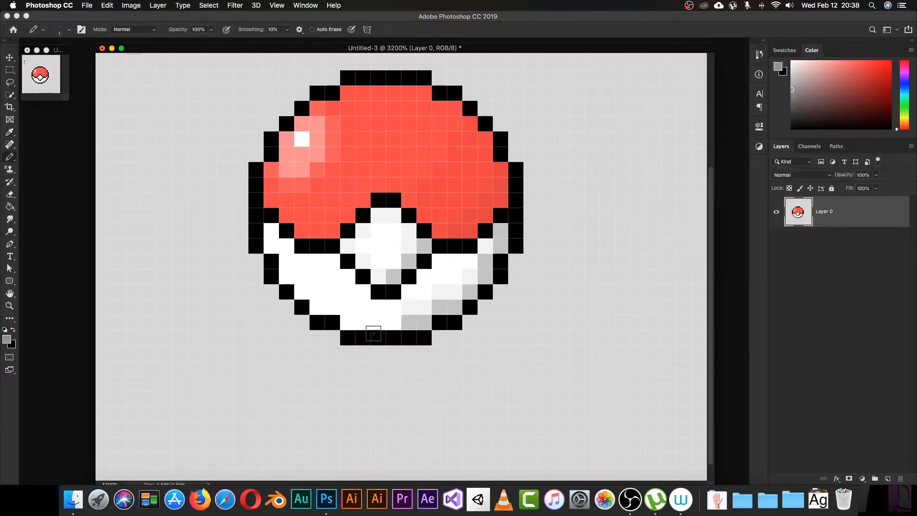
mouse_move(324, 343)
mouse_down()
mouse_move(378, 367)
mouse_move(448, 355)
mouse_move(439, 340)
mouse_move(454, 346)
mouse_move(438, 355)
mouse_move(333, 359)
mouse_up()
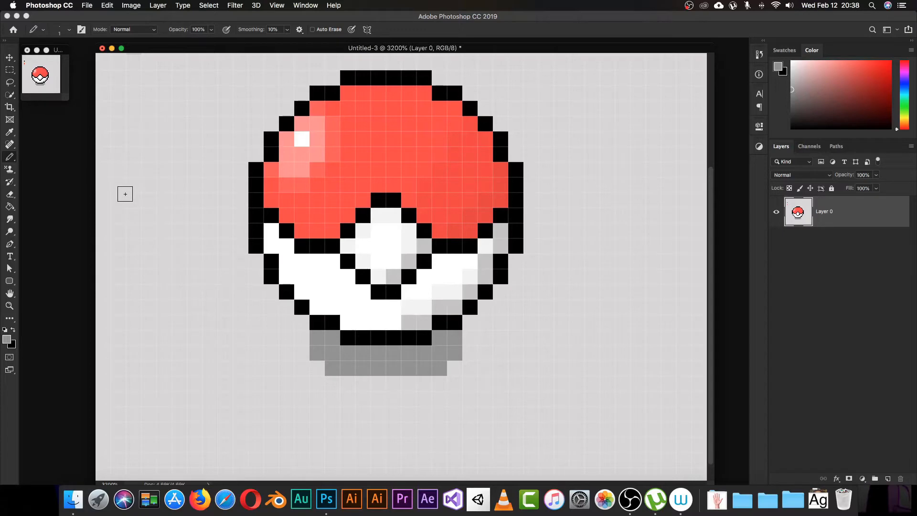
key(super+minus)
key(super+minus)
key(super+minus)
key(super+minus)
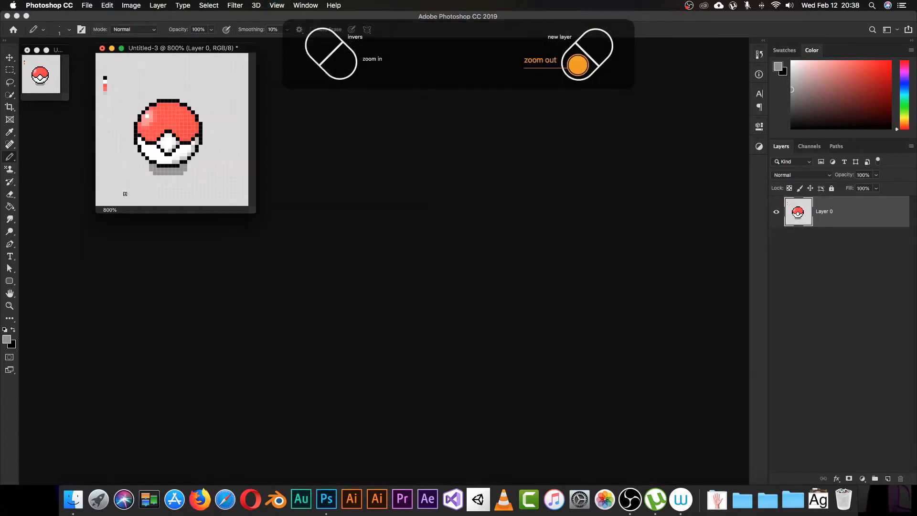
Step: Zoom out to 400% to view the finished pixel Poké Ball at small size
key(super+minus)
key(super+minus)
key(super+minus)
key(super+minus)
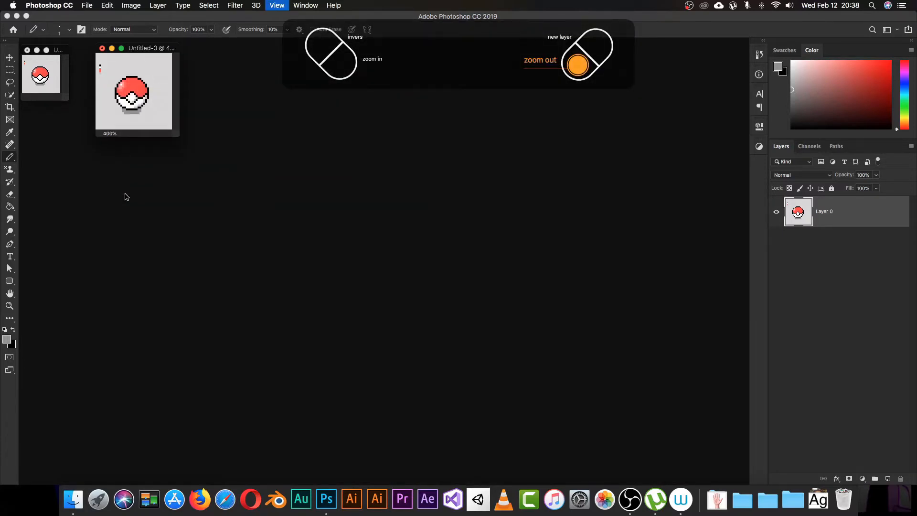